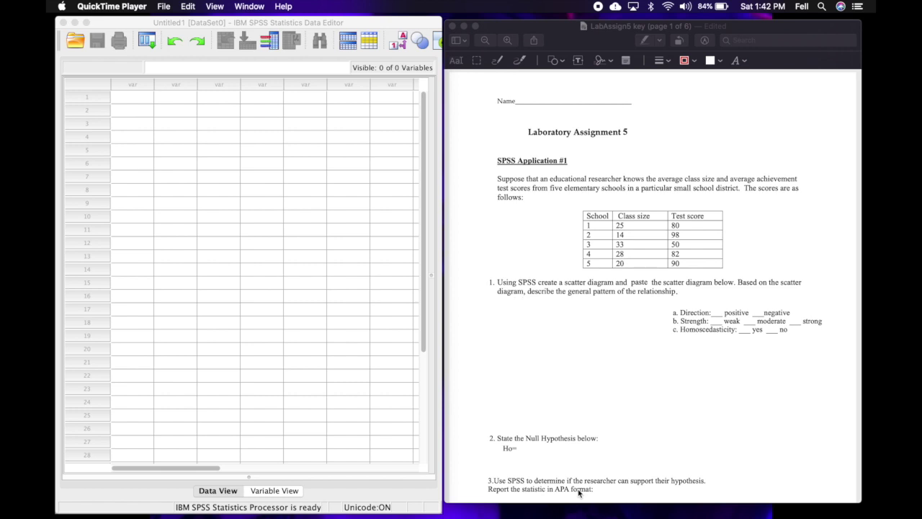
- Define two numeric variables in the empty dataset, named ClassSize and TestScore
{"action": "left_click", "coordinate": [397, 396]}
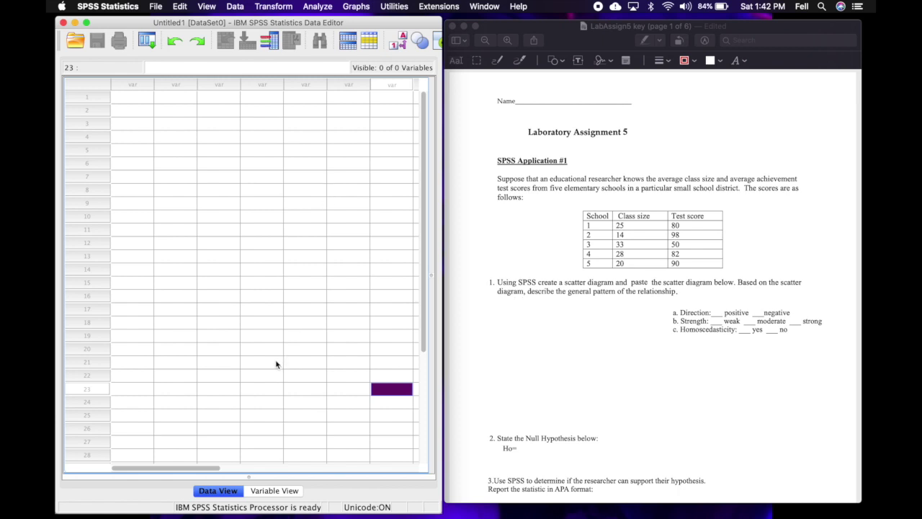
{"action": "left_click", "coordinate": [286, 492]}
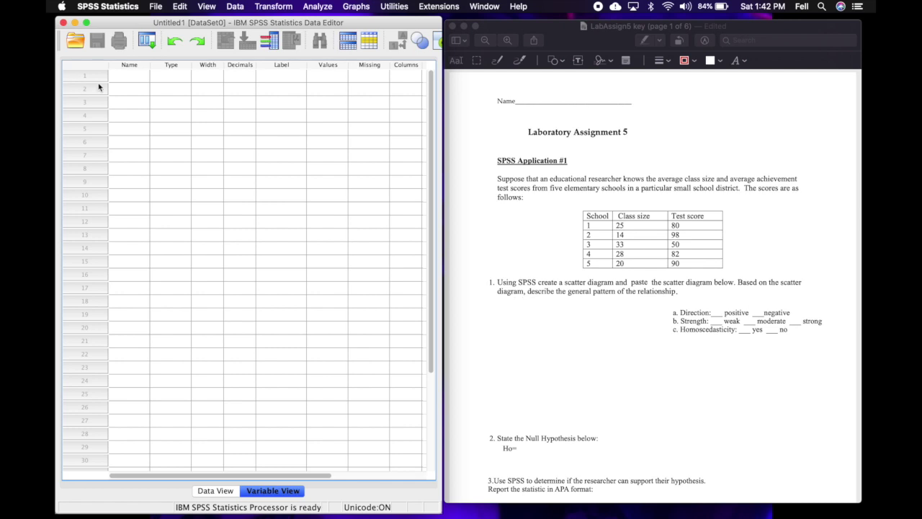
{"action": "left_click", "coordinate": [132, 80]}
{"action": "type", "text": "ClassSize"}
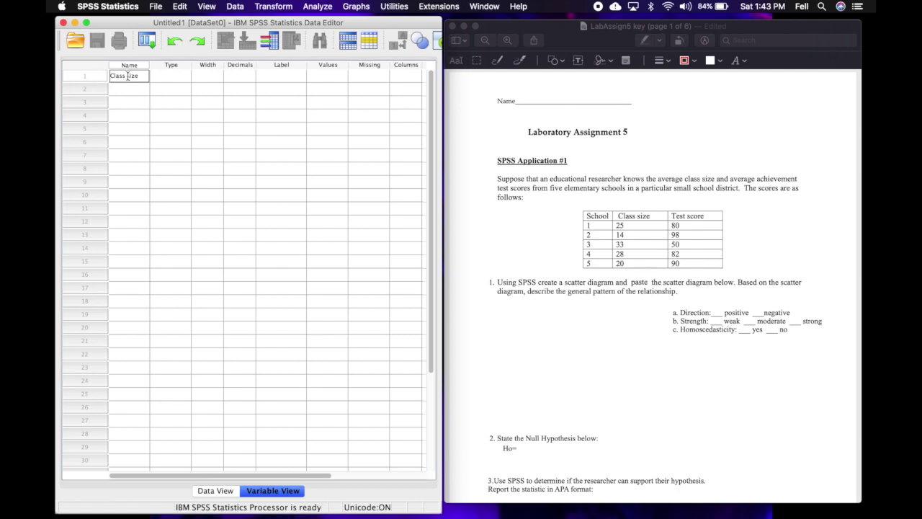
{"action": "left_click", "coordinate": [168, 77]}
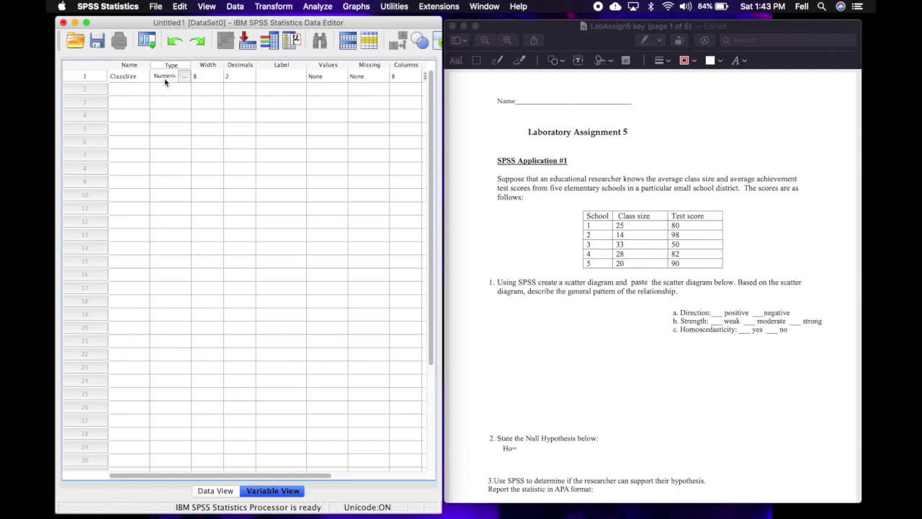
{"action": "left_click", "coordinate": [130, 89]}
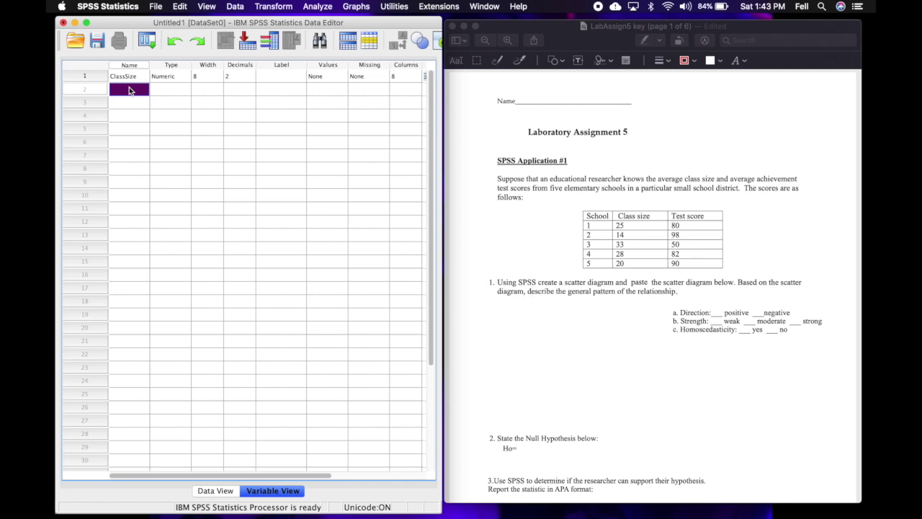
{"action": "type", "text": "TestScore"}
{"action": "key", "text": "Tab"}
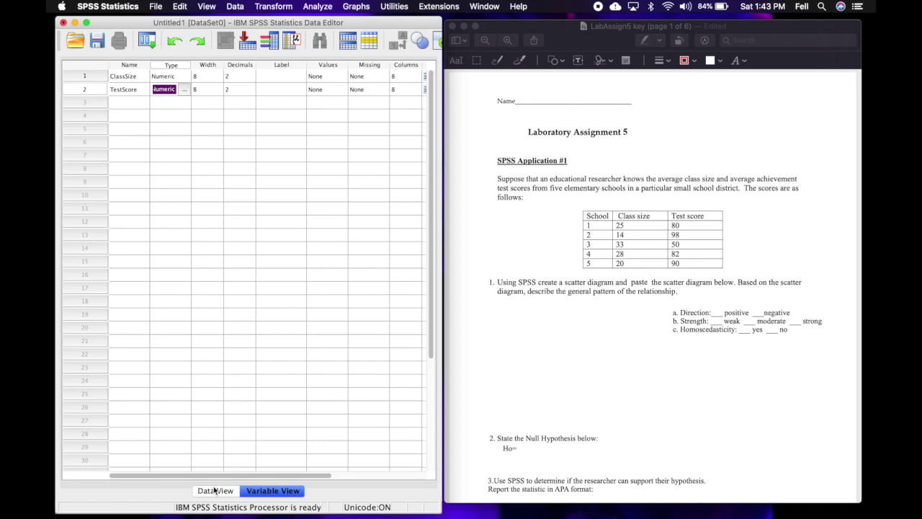
- Widen the ClassSize and TestScore columns of the data grid so each name fits on one line
{"action": "left_click", "coordinate": [214, 490]}
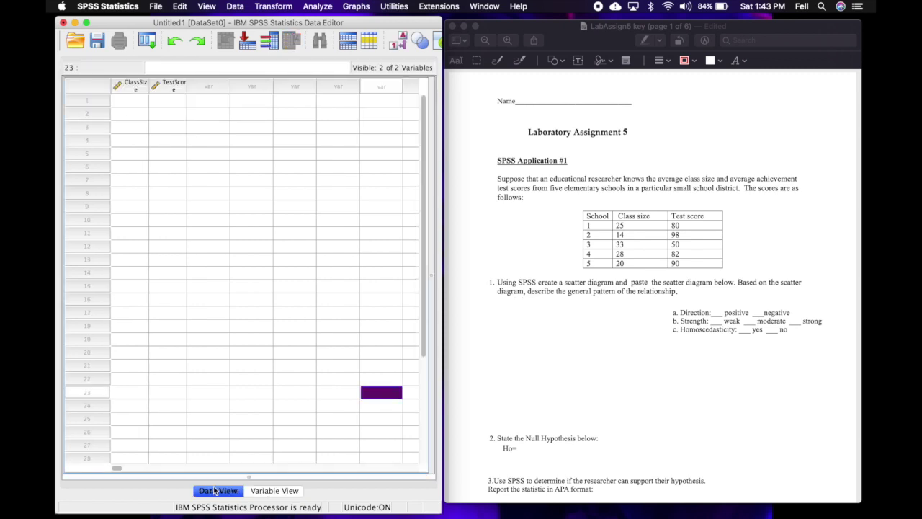
{"action": "left_click", "coordinate": [146, 85]}
{"action": "double_click", "coordinate": [147, 85]}
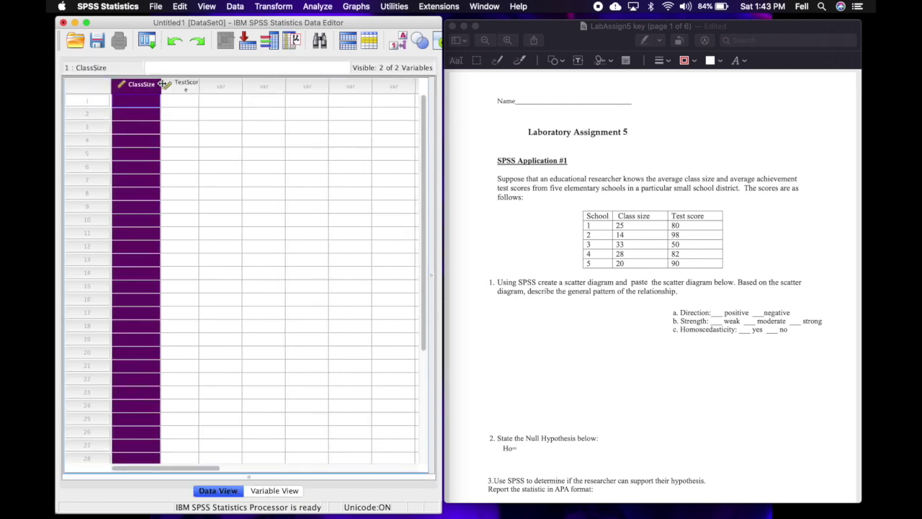
{"action": "double_click", "coordinate": [198, 84]}
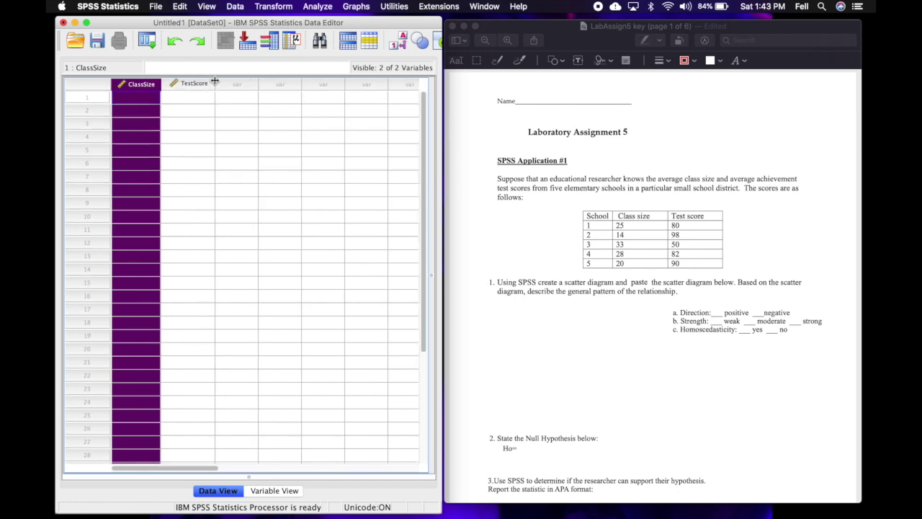
- Enter the five schools' class sizes 25, 14, 33, 28 and 20 under ClassSize in rows 1 to 5
{"action": "left_click", "coordinate": [140, 97]}
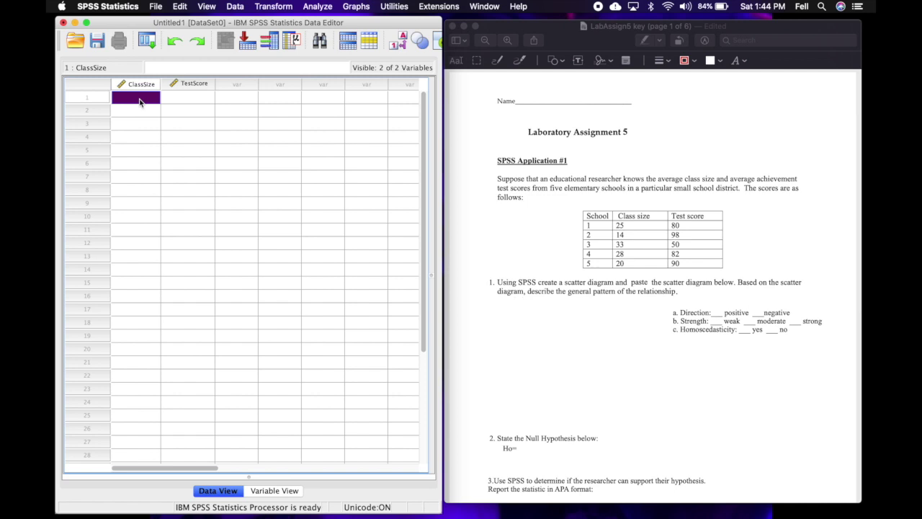
{"action": "type", "text": "25"}
{"action": "key", "text": "Return"}
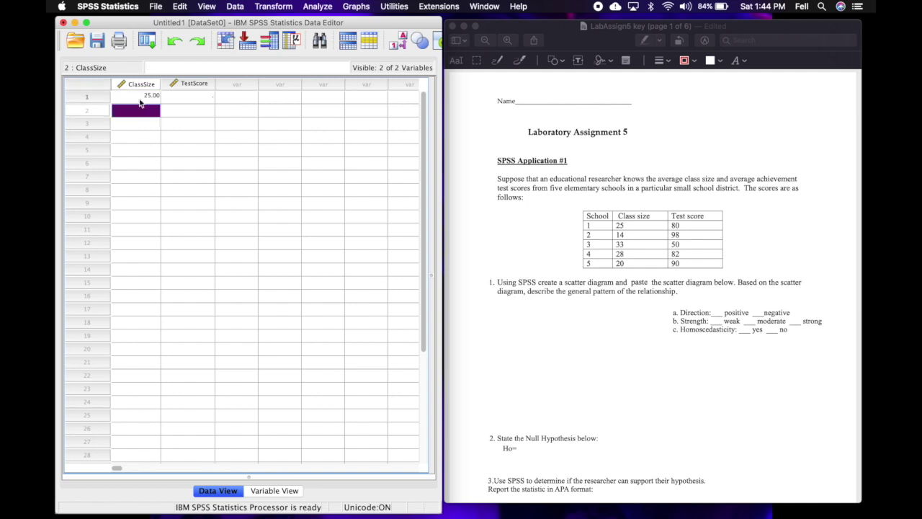
{"action": "type", "text": "14"}
{"action": "key", "text": "Return"}
{"action": "type", "text": "33"}
{"action": "key", "text": "Return"}
{"action": "type", "text": "28"}
{"action": "key", "text": "Return"}
{"action": "type", "text": "20"}
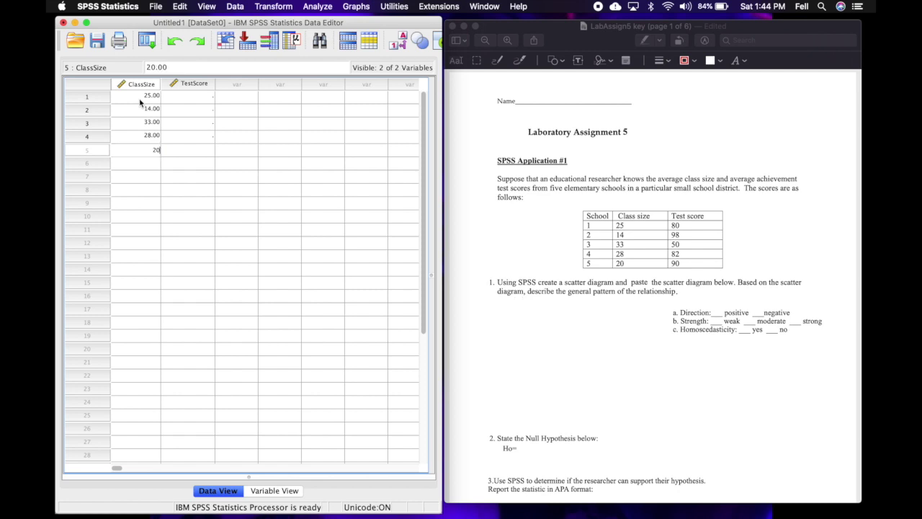
- Enter the test scores 80, 98, 50, 82 and 90 under TestScore in rows 1 to 5
{"action": "left_click", "coordinate": [178, 102]}
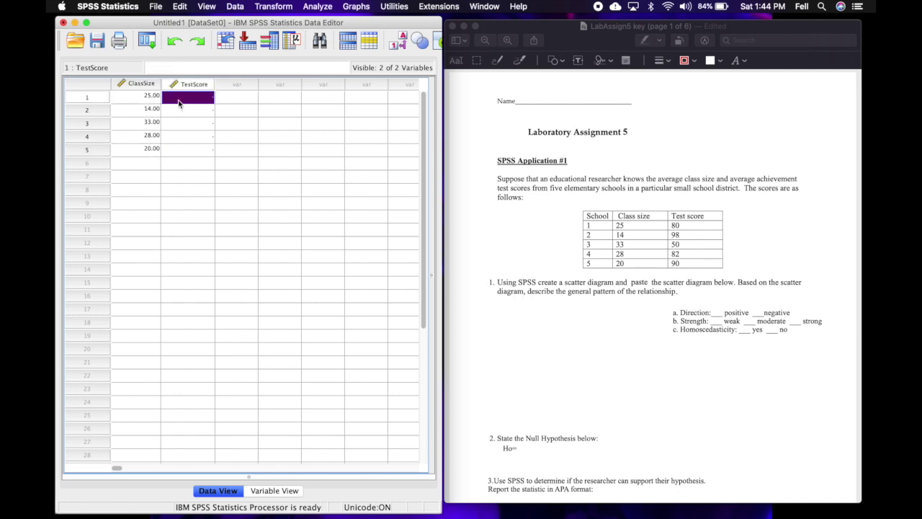
{"action": "type", "text": "80"}
{"action": "key", "text": "Return"}
{"action": "type", "text": "98"}
{"action": "key", "text": "Return"}
{"action": "type", "text": "50"}
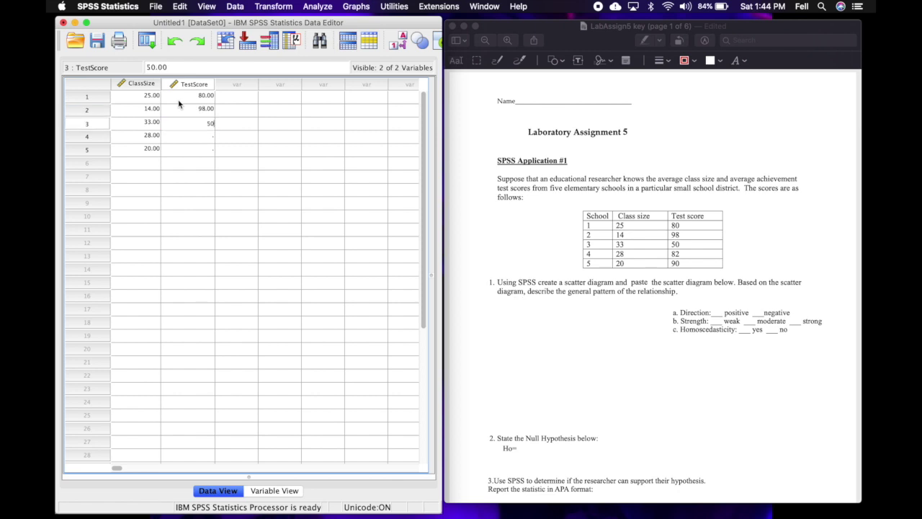
{"action": "key", "text": "Return"}
{"action": "type", "text": "82"}
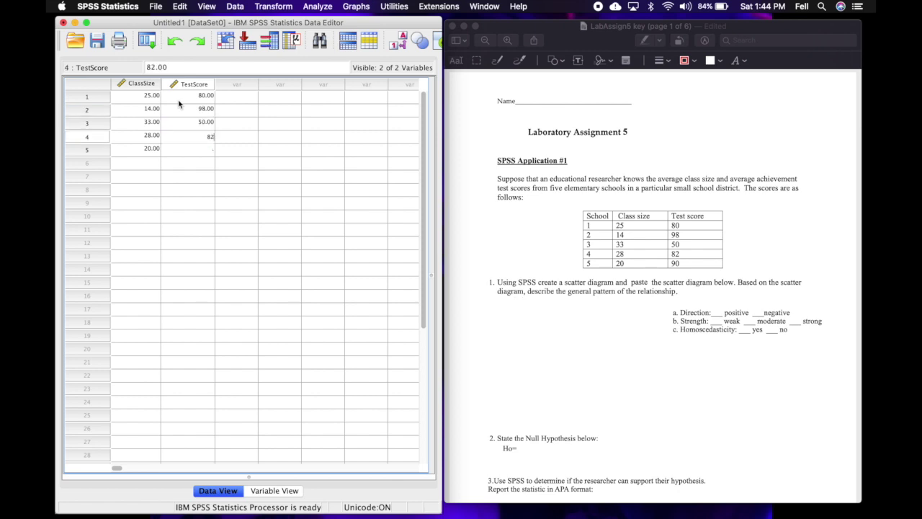
{"action": "key", "text": "Return"}
{"action": "type", "text": "90.00"}
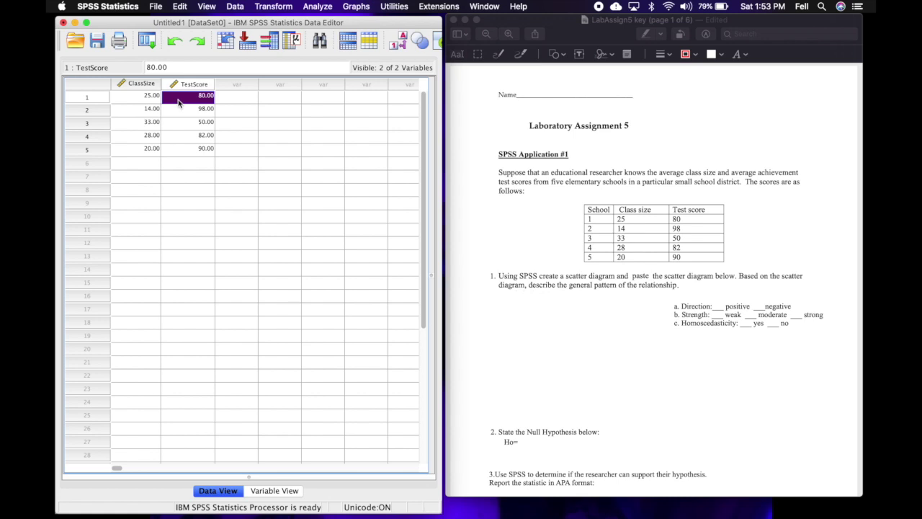
- Start a new chart in Chart Builder using the Simple Scatter with Fit Line template from the Scatter/Dot group
{"action": "left_click", "coordinate": [353, 7]}
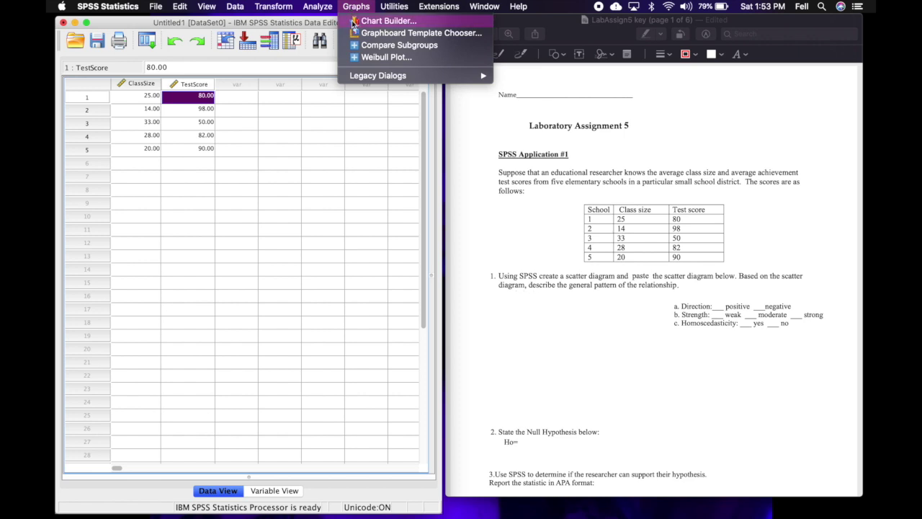
{"action": "left_click", "coordinate": [354, 22]}
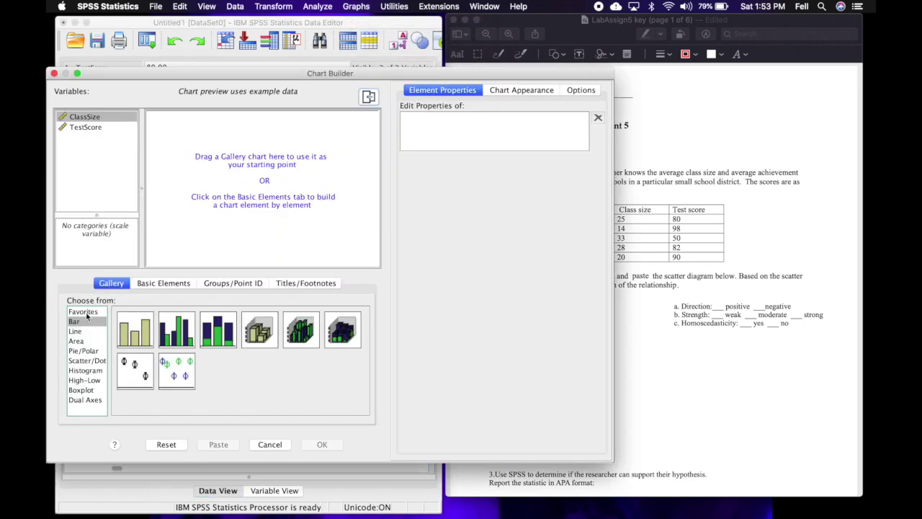
{"action": "left_click", "coordinate": [78, 362]}
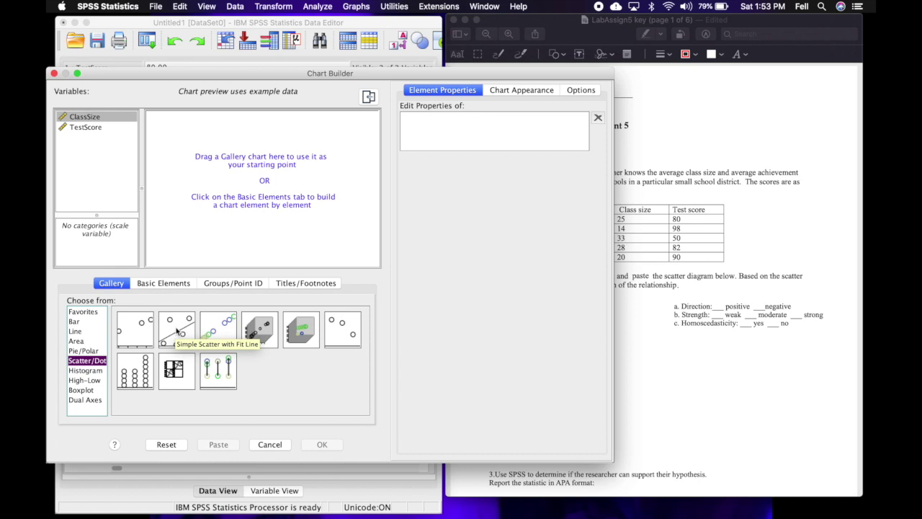
{"action": "left_click_drag", "start_coordinate": [178, 330], "coordinate": [213, 201]}
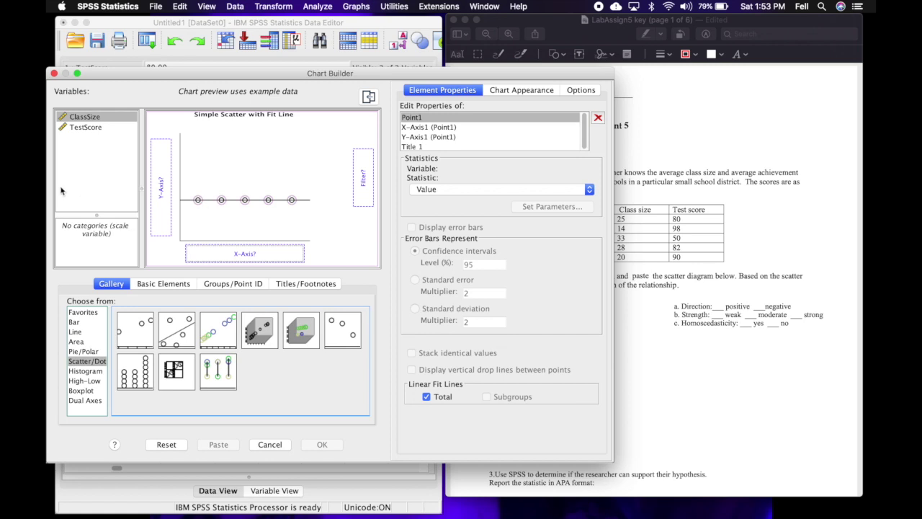
- Assign ClassSize to the X-axis and TestScore to the Y-axis, and generate the scatter plot
{"action": "left_click_drag", "start_coordinate": [85, 117], "coordinate": [243, 258]}
{"action": "left_click_drag", "start_coordinate": [87, 116], "coordinate": [245, 258]}
{"action": "left_click_drag", "start_coordinate": [86, 127], "coordinate": [165, 185]}
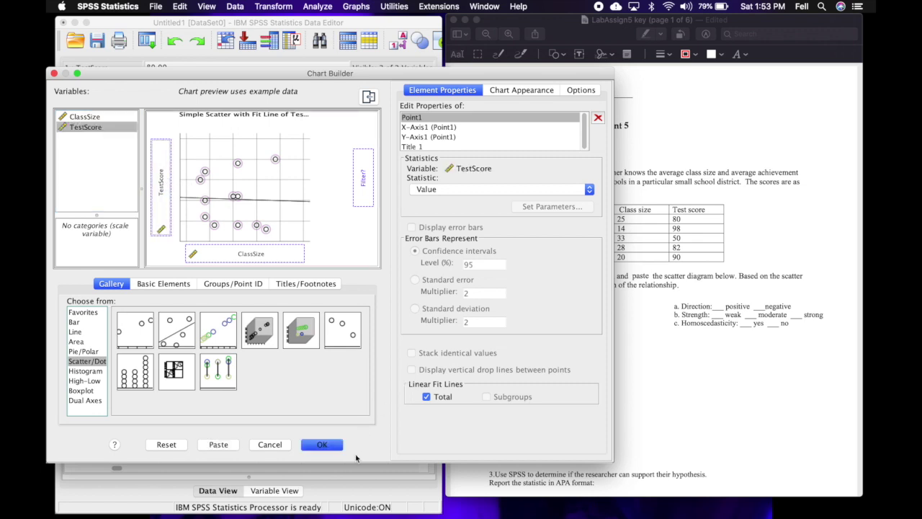
{"action": "left_click", "coordinate": [326, 444]}
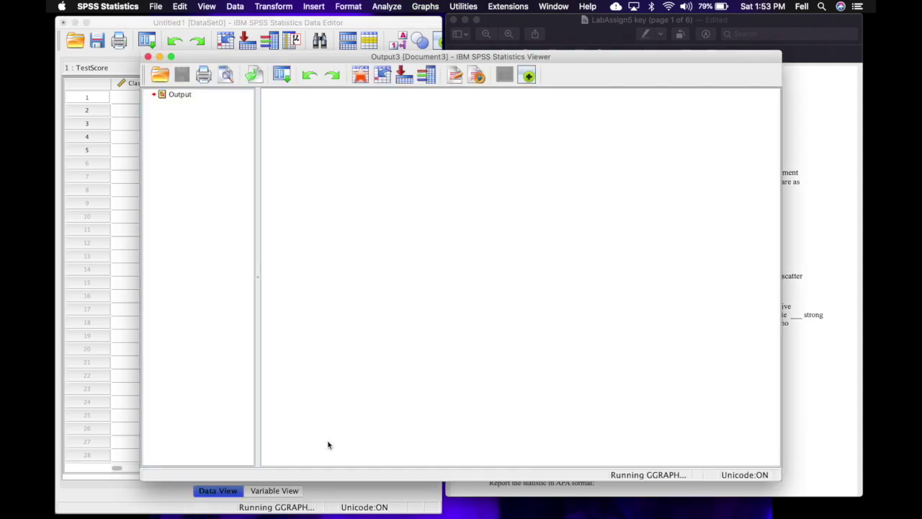
- Examine the output syntax and the scatter plot of TestScore by ClassSize, including its fit line
{"action": "scroll", "coordinate": [396, 258], "scroll_direction": "down", "scroll_amount": 3}
{"action": "scroll", "coordinate": [394, 260], "scroll_direction": "up", "scroll_amount": 3}
{"action": "scroll", "coordinate": [395, 259], "scroll_direction": "up", "scroll_amount": 1}
{"action": "left_click", "coordinate": [385, 137]}
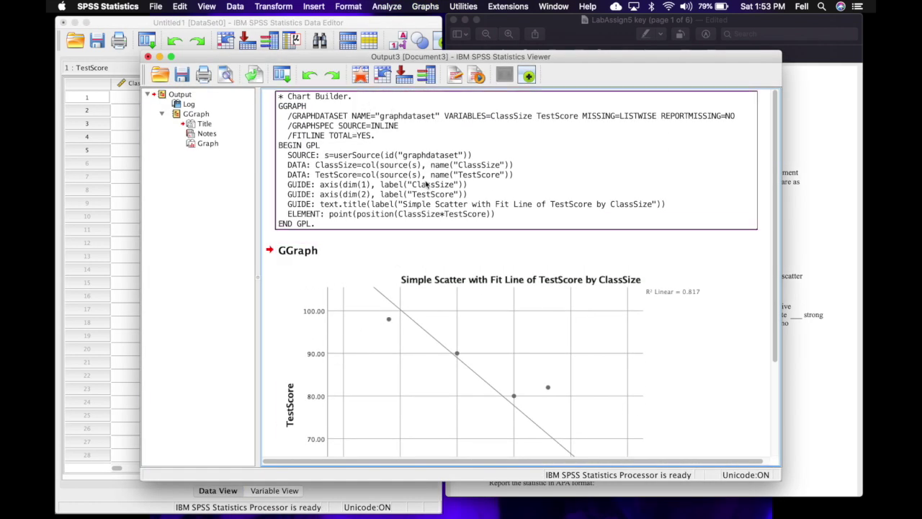
{"action": "scroll", "coordinate": [391, 214], "scroll_direction": "down", "scroll_amount": 7}
{"action": "left_click", "coordinate": [390, 214]}
{"action": "scroll", "coordinate": [389, 215], "scroll_direction": "up", "scroll_amount": 5}
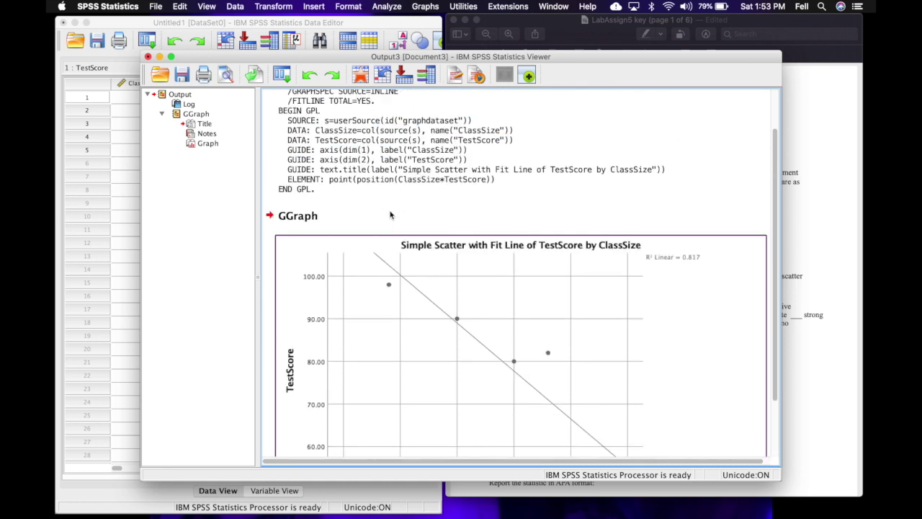
{"action": "left_click", "coordinate": [389, 215]}
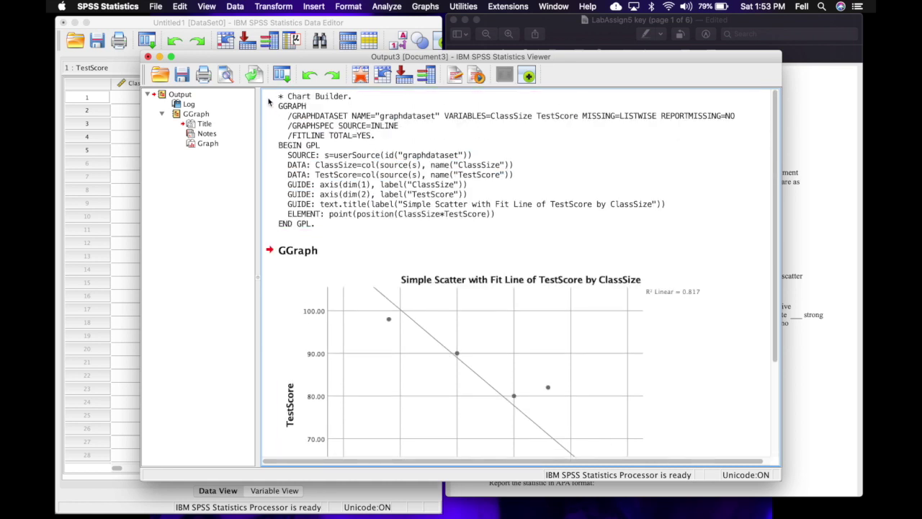
{"action": "left_click", "coordinate": [293, 244]}
{"action": "left_click", "coordinate": [289, 252]}
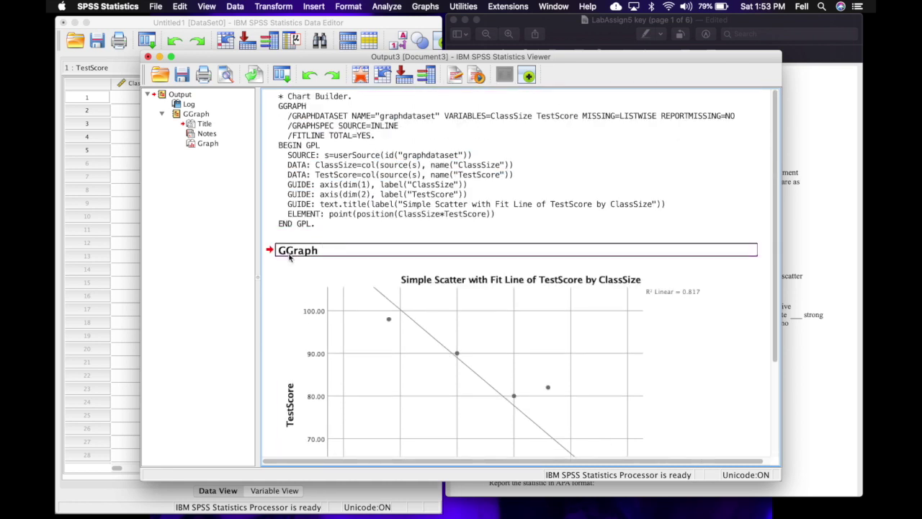
{"action": "scroll", "coordinate": [453, 251], "scroll_direction": "down", "scroll_amount": 5}
{"action": "left_click", "coordinate": [452, 251]}
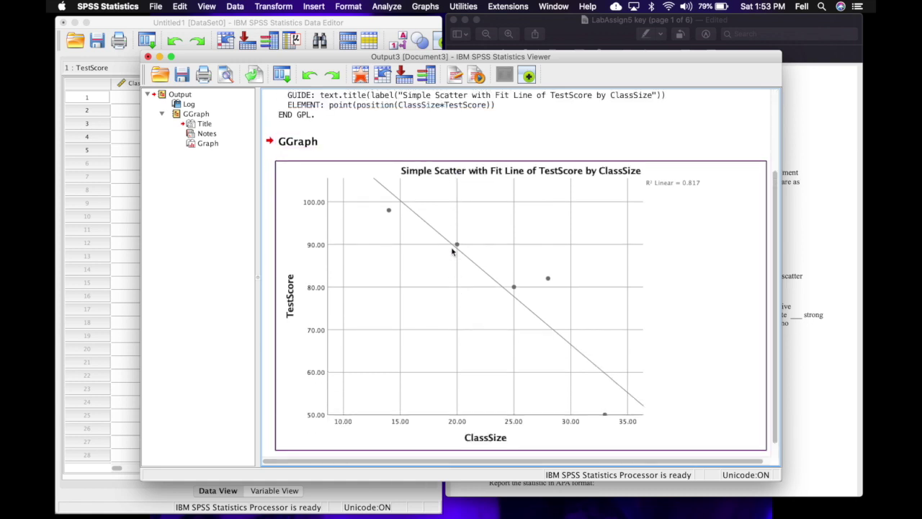
{"action": "double_click", "coordinate": [507, 309]}
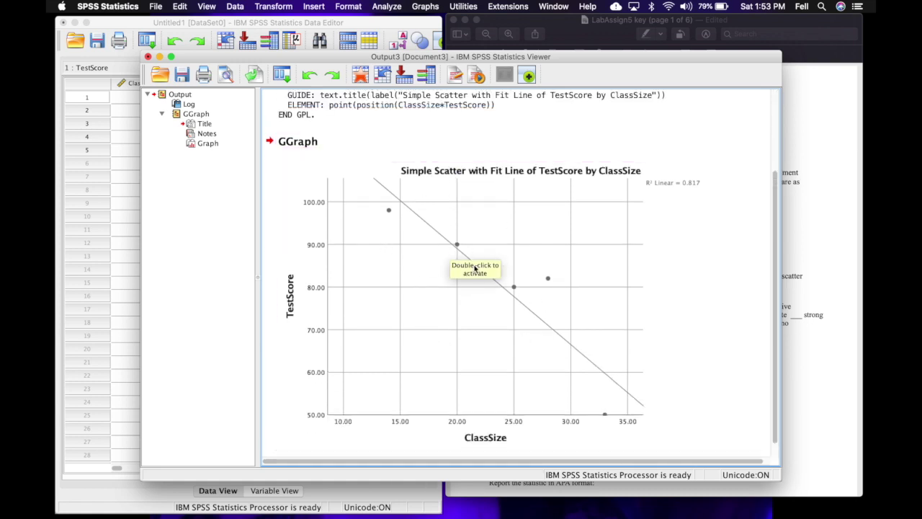
{"action": "left_click", "coordinate": [693, 258]}
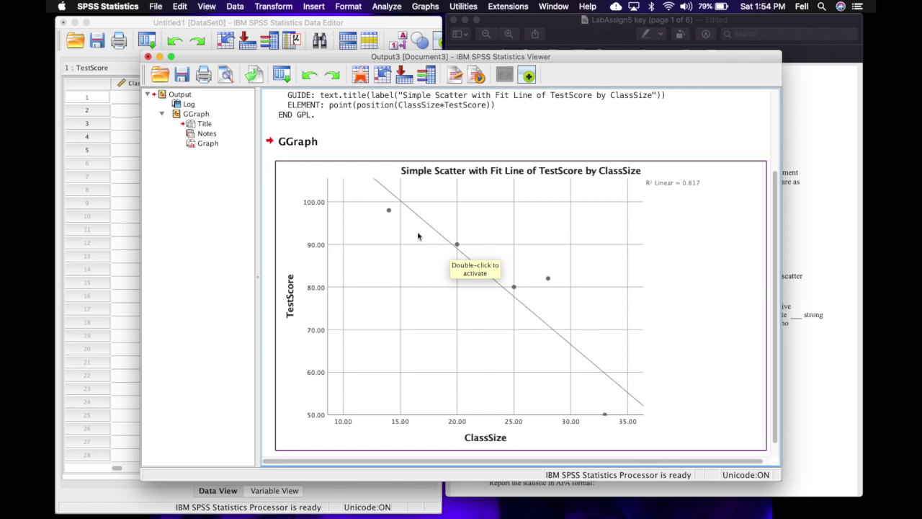
- Switch to the lab assignment in Preview and mark the relationship's direction as negative with an X
{"action": "left_click", "coordinate": [703, 141]}
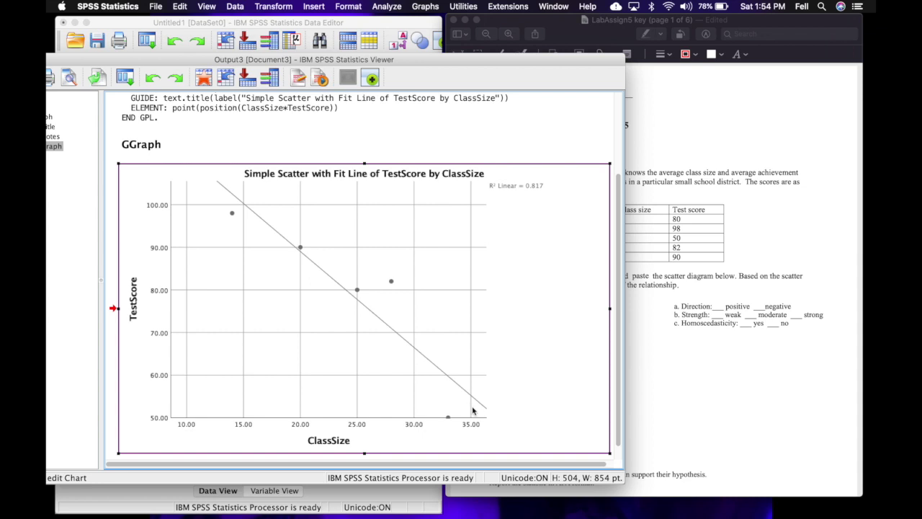
{"action": "left_click", "coordinate": [759, 303]}
{"action": "key", "text": "super+v"}
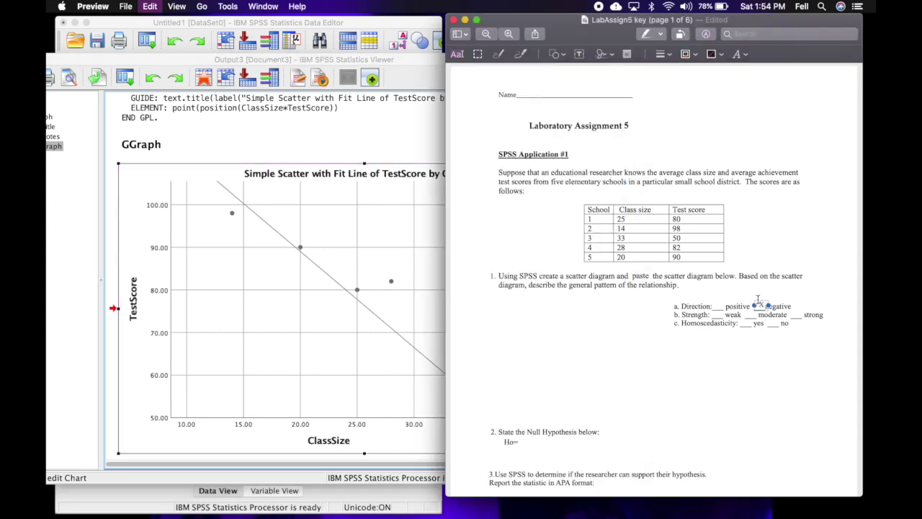
{"action": "left_click", "coordinate": [806, 286]}
- Check the point pattern in the scatter plot and place a copy of the X on the strong blank for strength in the assignment
{"action": "left_click", "coordinate": [431, 406]}
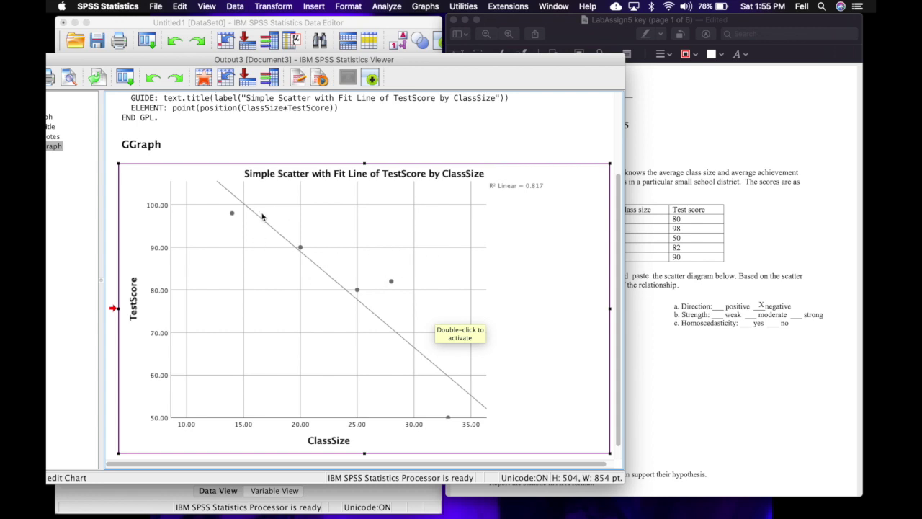
{"action": "left_click", "coordinate": [462, 280]}
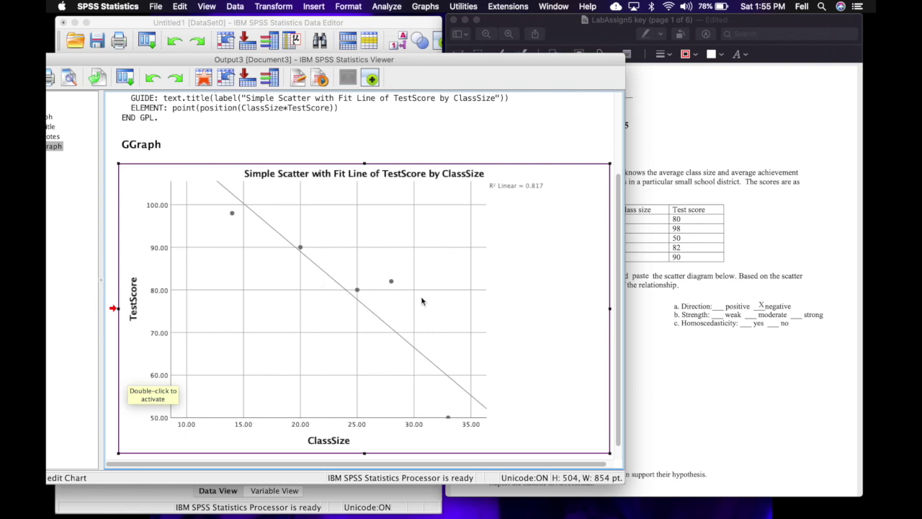
{"action": "left_click", "coordinate": [772, 306]}
{"action": "left_click", "coordinate": [762, 306]}
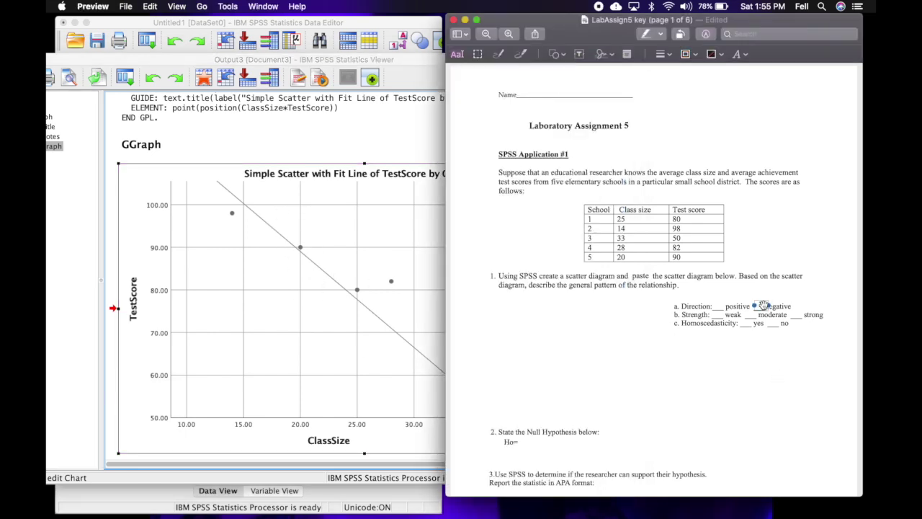
{"action": "key", "text": "super+v"}
{"action": "left_click_drag", "start_coordinate": [765, 308], "coordinate": [800, 315]}
{"action": "left_click", "coordinate": [94, 218]}
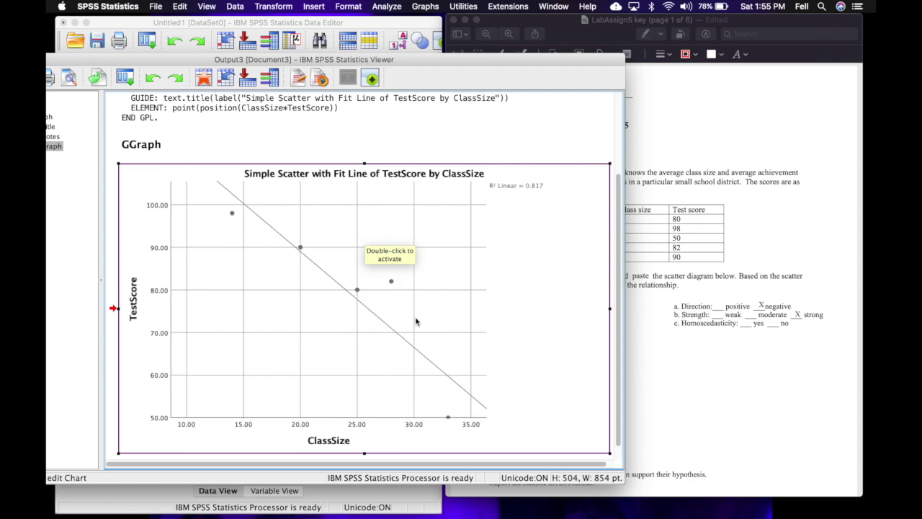
- Place a copy of the X on the yes blank for homoscedasticity in the assignment
{"action": "left_click", "coordinate": [683, 295]}
{"action": "left_click_drag", "start_coordinate": [792, 310], "coordinate": [797, 315]}
{"action": "left_click", "coordinate": [695, 432]}
{"action": "left_click_drag", "start_coordinate": [765, 312], "coordinate": [745, 322]}
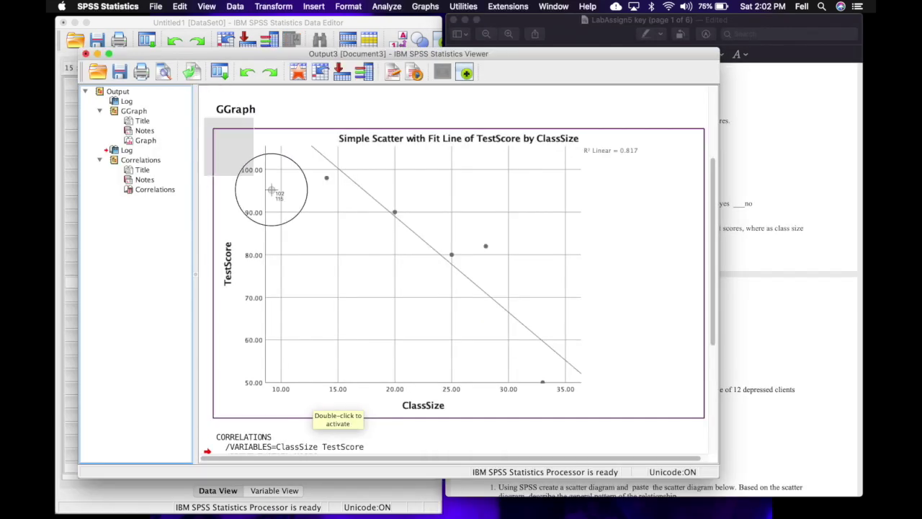
- Capture a screenshot of the scatter plot, then minimize the output viewer and move the assignment window clear of the desktop files
{"action": "left_click_drag", "start_coordinate": [271, 190], "coordinate": [706, 435]}
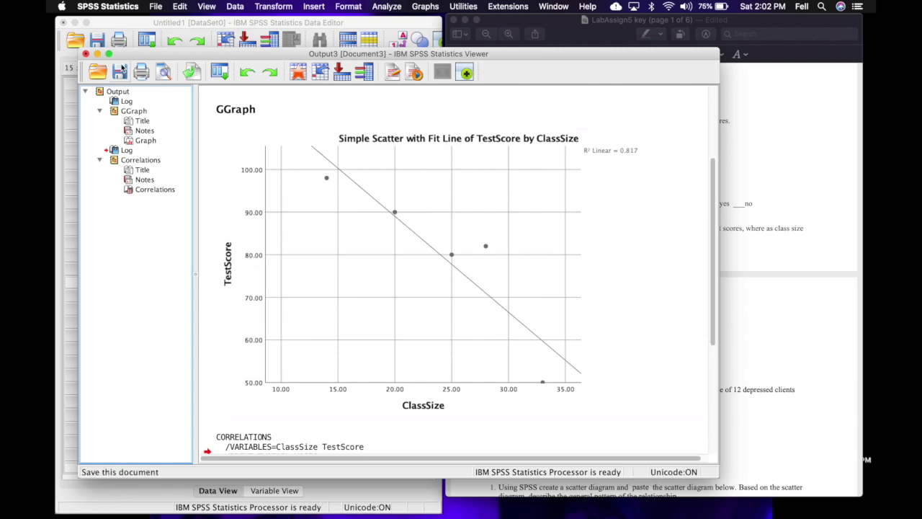
{"action": "left_click", "coordinate": [97, 54]}
{"action": "left_click", "coordinate": [611, 36]}
{"action": "left_click_drag", "start_coordinate": [611, 36], "coordinate": [292, 36]}
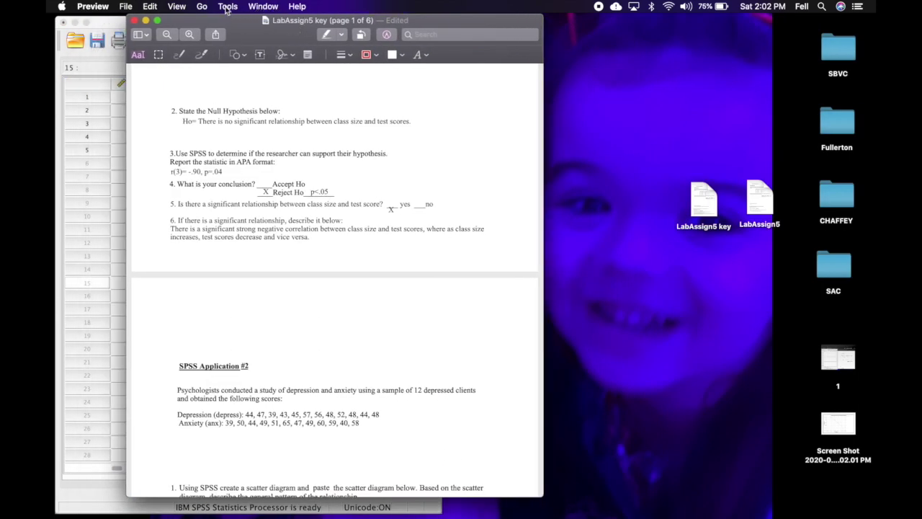
- Show the page thumbnails in the assignment and insert the scatter plot screenshot from the desktop after page 1
{"action": "left_click", "coordinate": [176, 6]}
{"action": "left_click", "coordinate": [180, 60]}
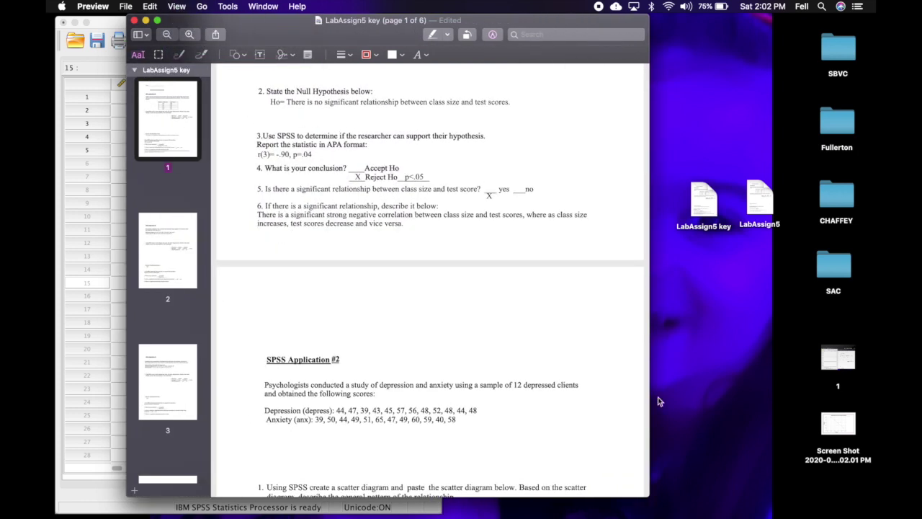
{"action": "left_click_drag", "start_coordinate": [838, 425], "coordinate": [167, 199]}
{"action": "left_click", "coordinate": [164, 132]}
{"action": "left_click", "coordinate": [162, 223]}
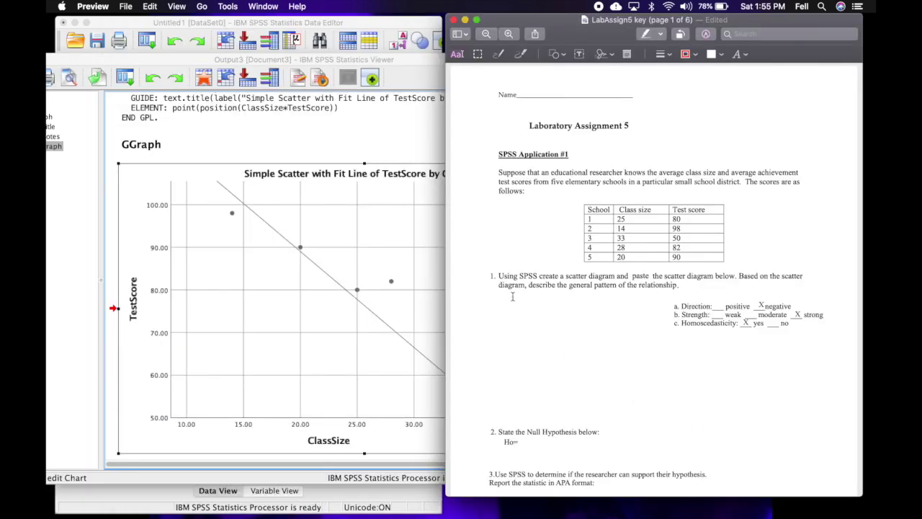
- Minimize the output viewer with the scatter plot and switch back to the assignment in Preview
{"action": "double_click", "coordinate": [173, 59]}
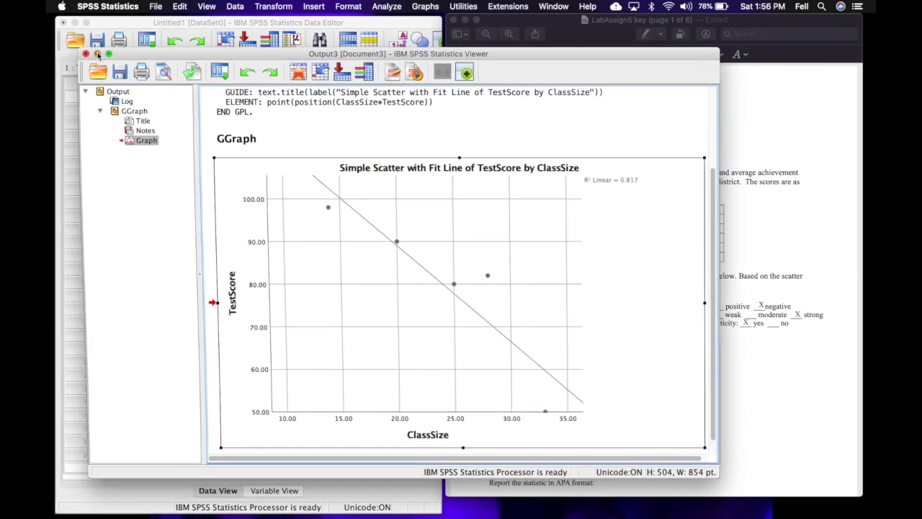
{"action": "left_click", "coordinate": [97, 54]}
{"action": "left_click", "coordinate": [576, 350]}
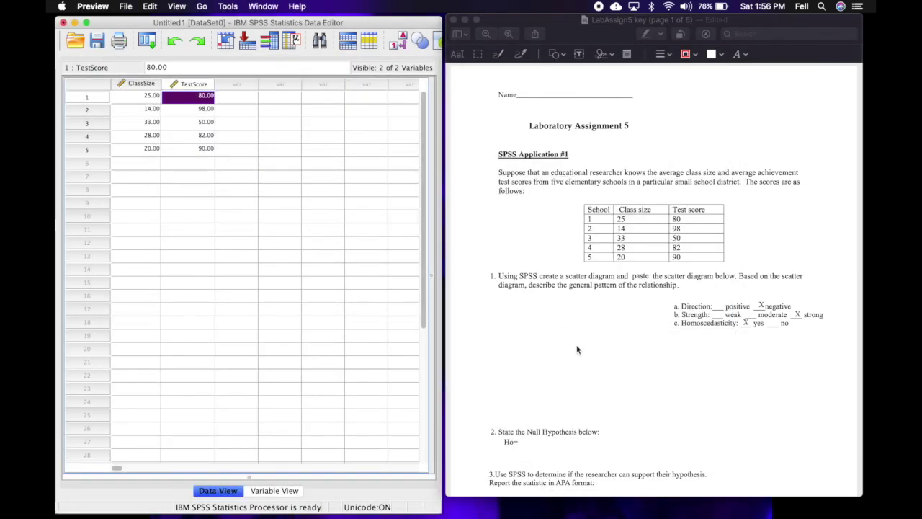
- Complete the null hypothesis in question 2 with "There is no significant relationship between class size and test scores."
{"action": "scroll", "coordinate": [577, 349], "scroll_direction": "down", "scroll_amount": 3}
{"action": "scroll", "coordinate": [577, 349], "scroll_direction": "down", "scroll_amount": 2}
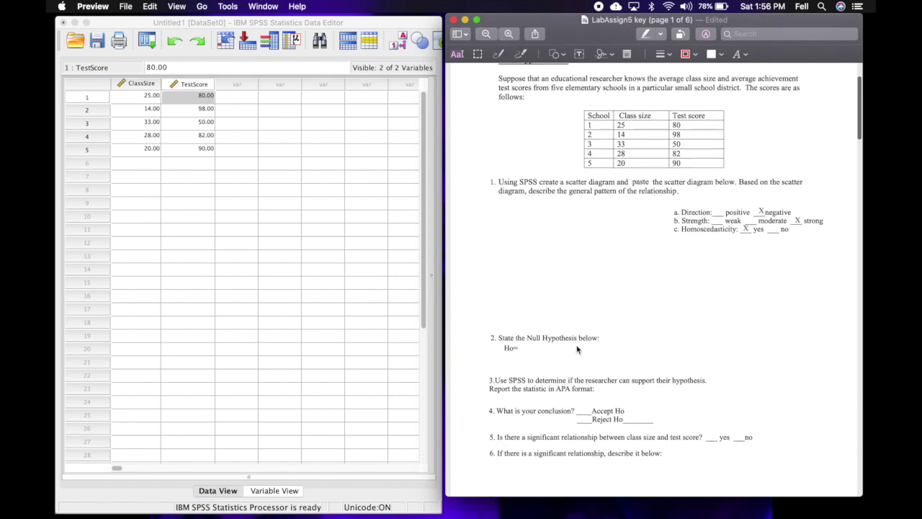
{"action": "left_click", "coordinate": [548, 347]}
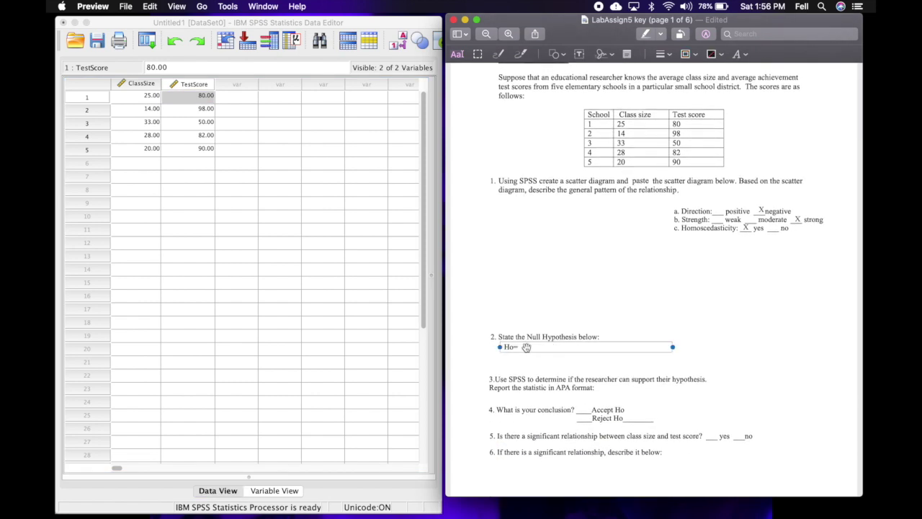
{"action": "double_click", "coordinate": [527, 347]}
{"action": "type", "text": "nt relationship between"}
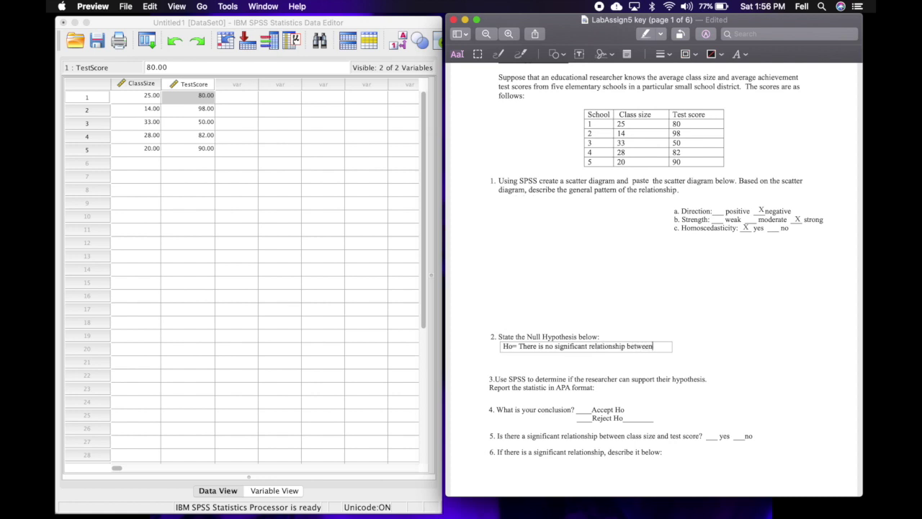
{"action": "key", "text": "Escape"}
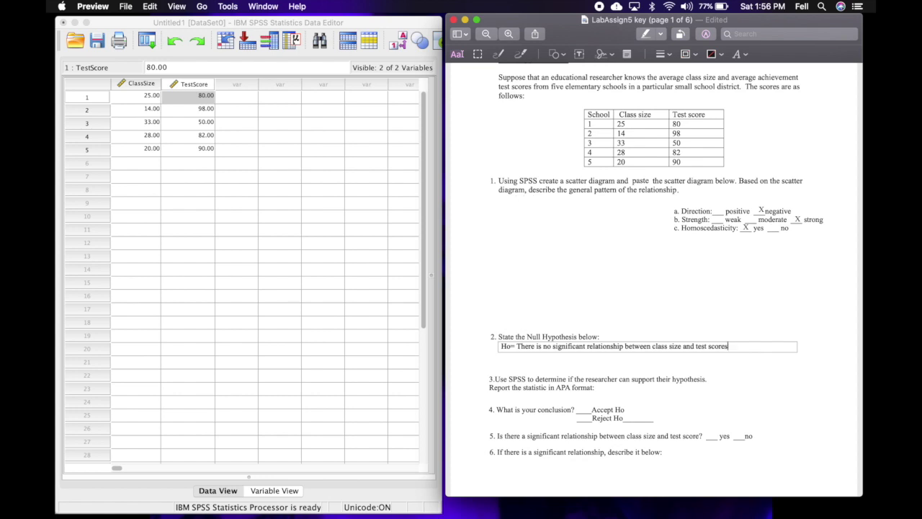
{"action": "left_click", "coordinate": [670, 418]}
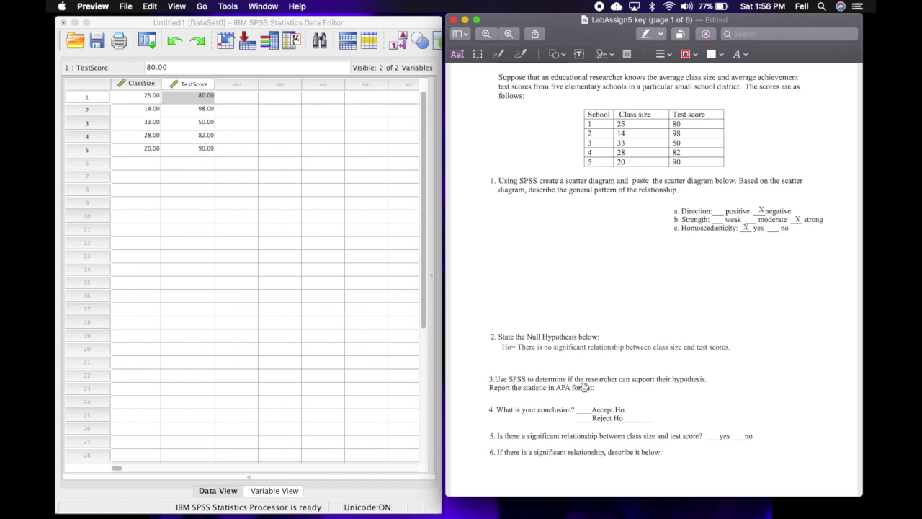
- Switch to the SPSS data editor and run a two-tailed Pearson bivariate correlation on ClassSize and TestScore, with significant correlations flagged
{"action": "left_click", "coordinate": [298, 285]}
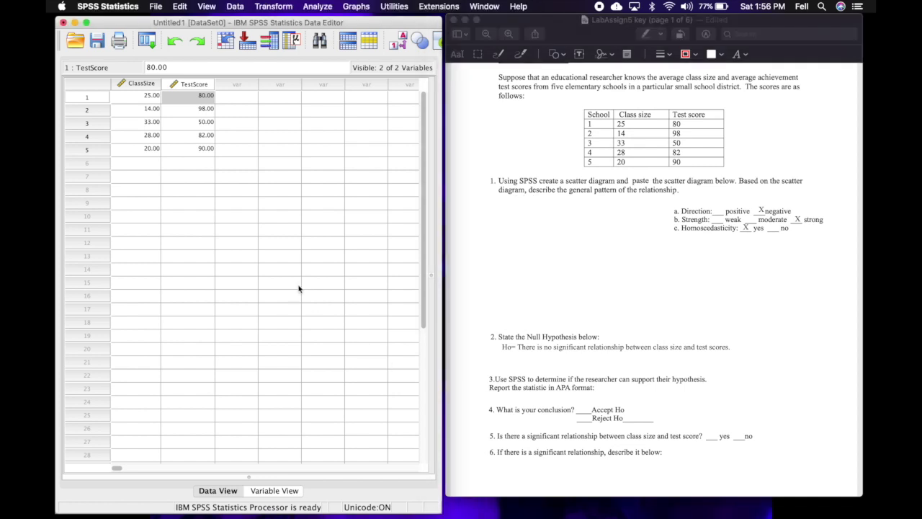
{"action": "left_click", "coordinate": [324, 6]}
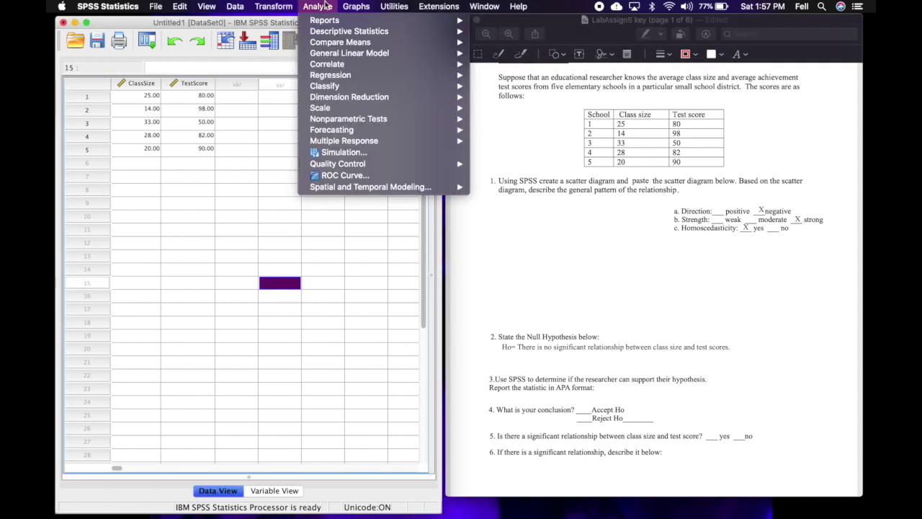
{"action": "mouse_move", "coordinate": [328, 66]}
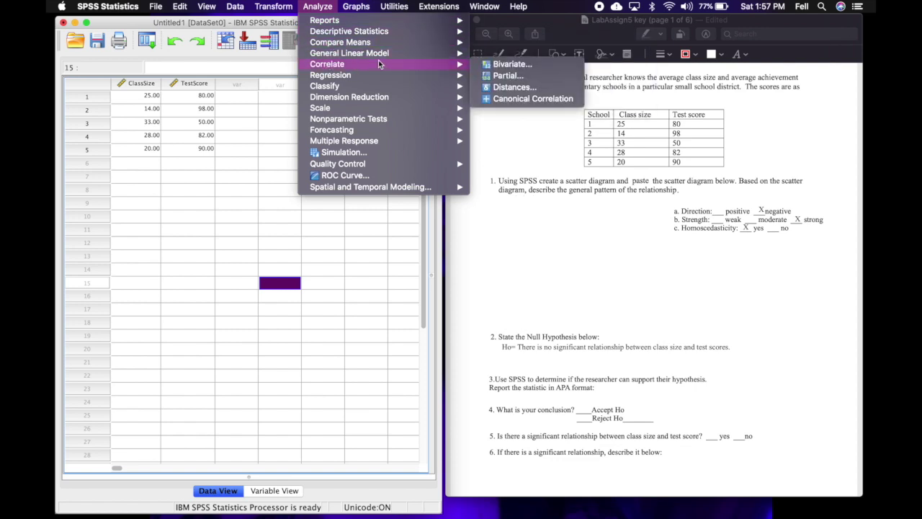
{"action": "mouse_move", "coordinate": [465, 66]}
{"action": "left_click", "coordinate": [484, 65]}
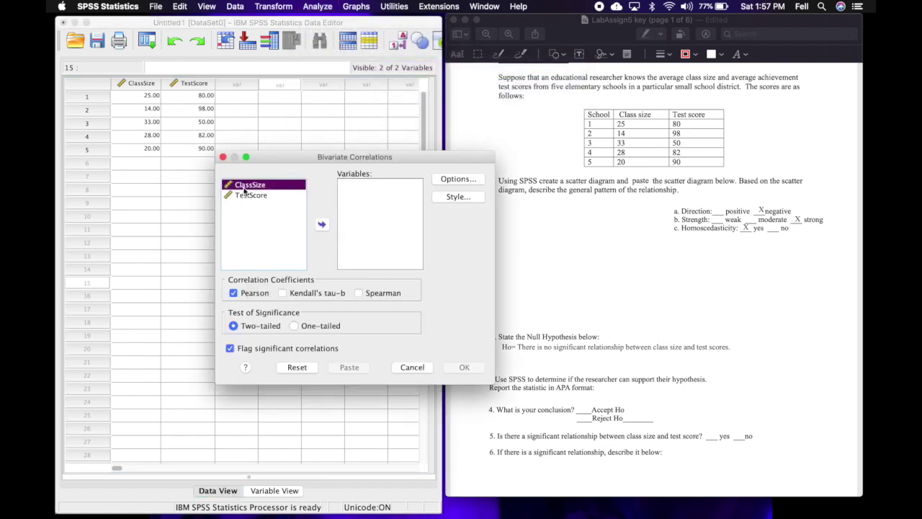
{"action": "left_click", "coordinate": [322, 224]}
{"action": "left_click", "coordinate": [323, 225]}
{"action": "left_click", "coordinate": [322, 225]}
{"action": "left_click", "coordinate": [252, 185]}
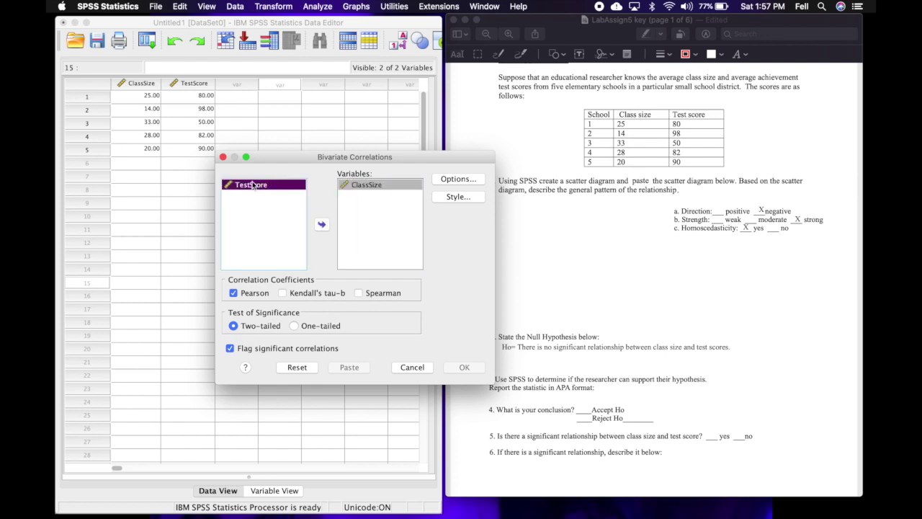
{"action": "left_click", "coordinate": [322, 224]}
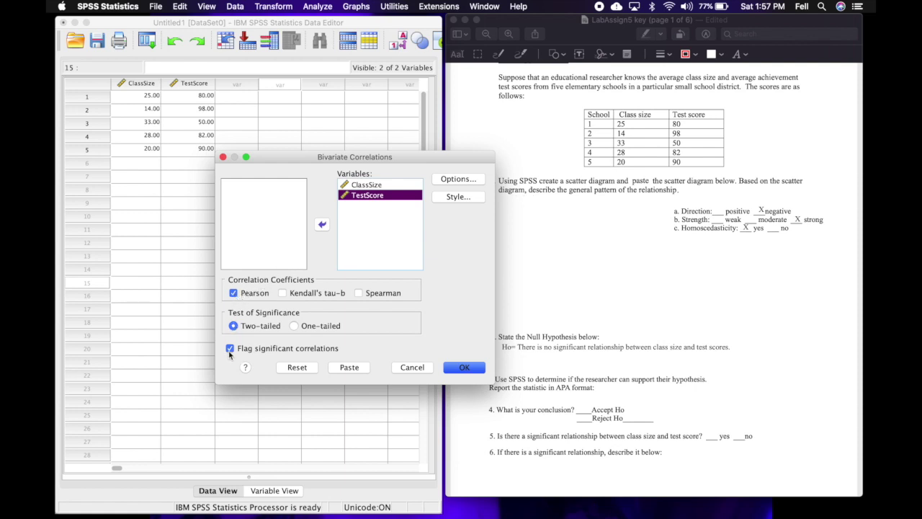
{"action": "left_click", "coordinate": [465, 367]}
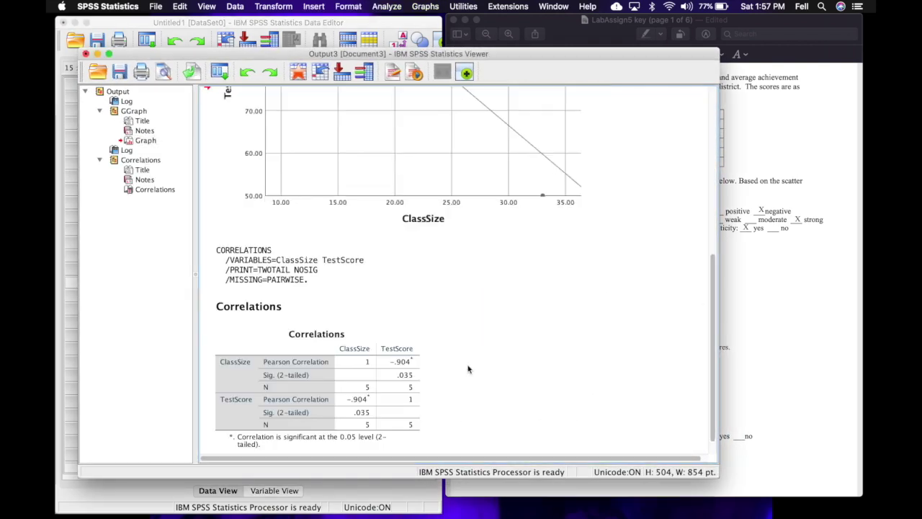
- Read the Correlations table and report the statistic in APA format under question 3 of the assignment as "r(3)= -.90, p=.04"
{"action": "left_click", "coordinate": [411, 374]}
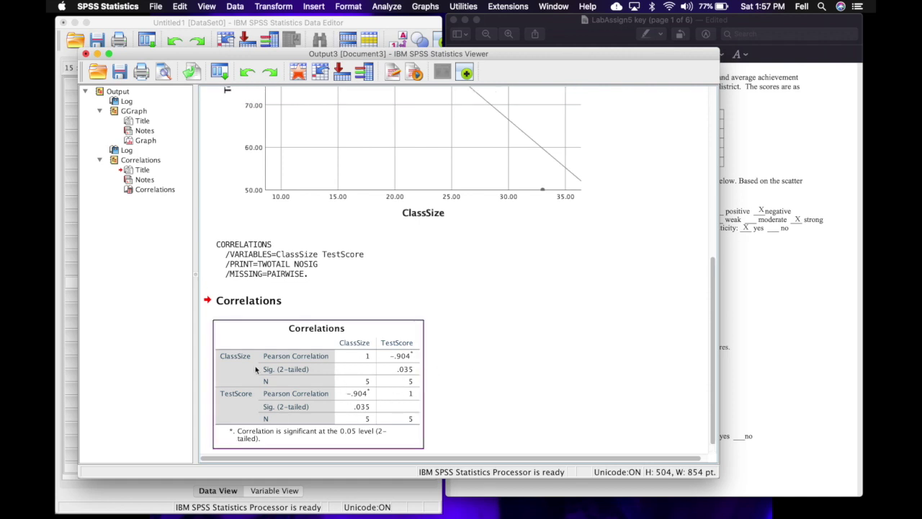
{"action": "left_click", "coordinate": [439, 377]}
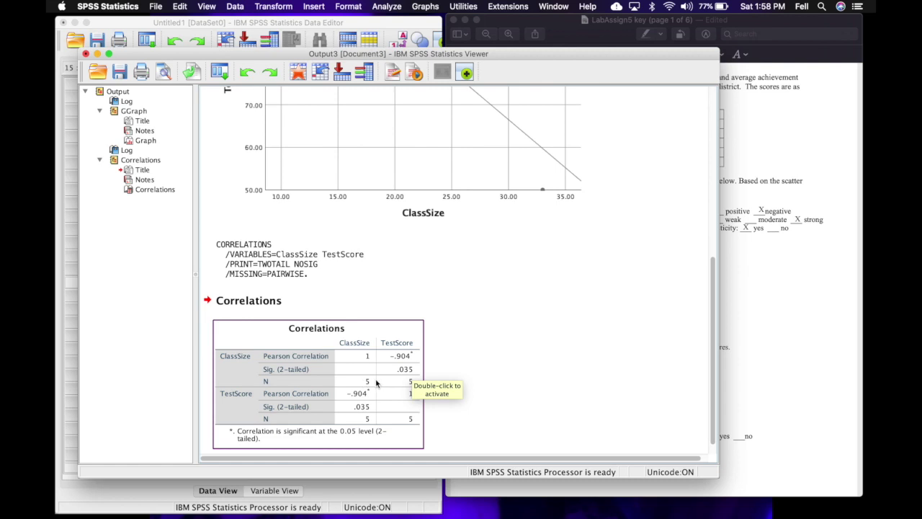
{"action": "left_click", "coordinate": [654, 361]}
{"action": "left_click", "coordinate": [743, 298]}
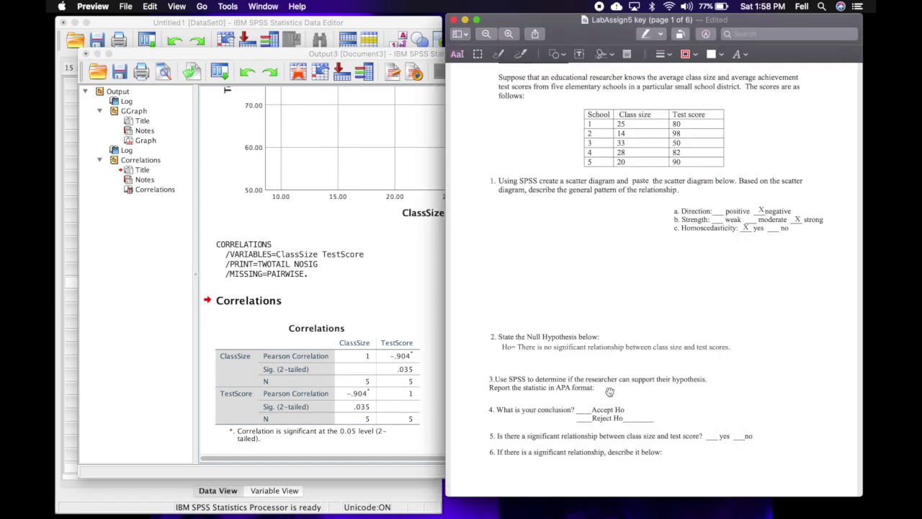
{"action": "key", "text": "super+v"}
{"action": "left_click", "coordinate": [530, 346]}
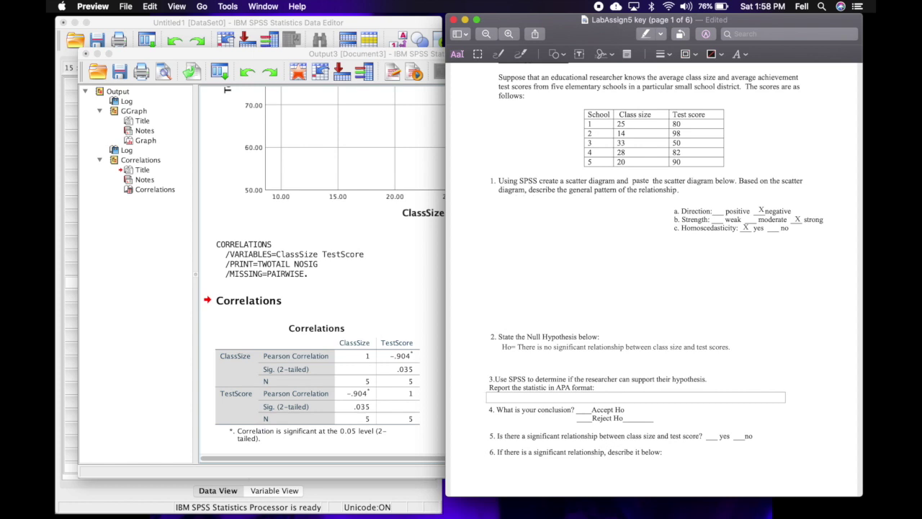
{"action": "type", "text": "r("}
{"action": "type", "text": "3)= -.90, p=.04"}
{"action": "left_click", "coordinate": [799, 435]}
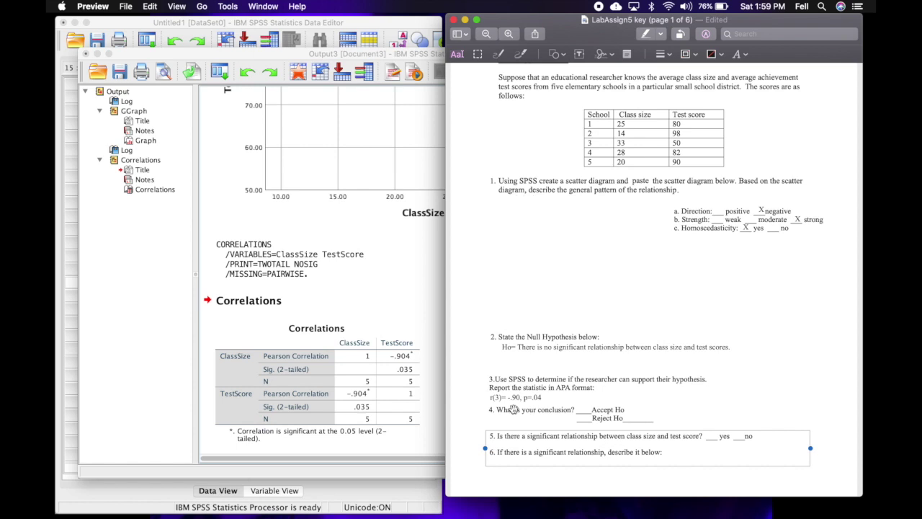
- Answer questions 4 and 5 by placing copies of the X at Reject Ho, with p<.05, and at yes
{"action": "left_click", "coordinate": [798, 219]}
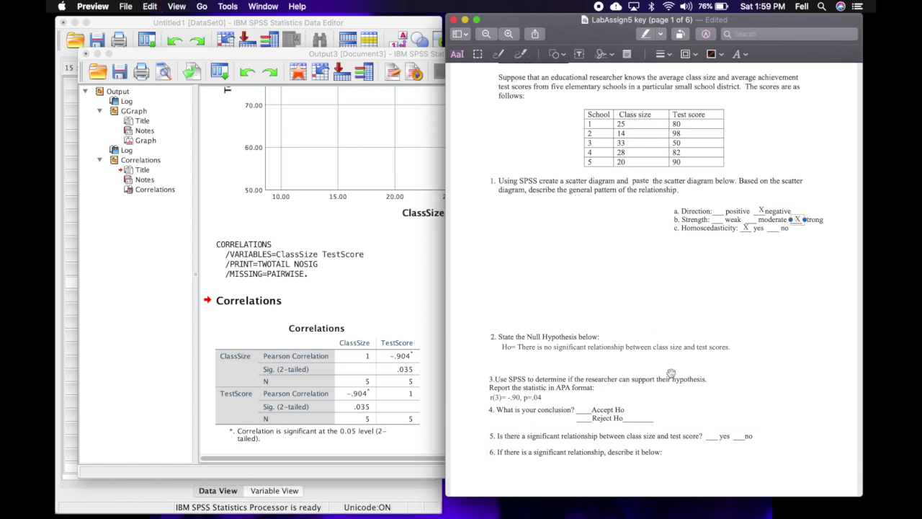
{"action": "left_click", "coordinate": [801, 256]}
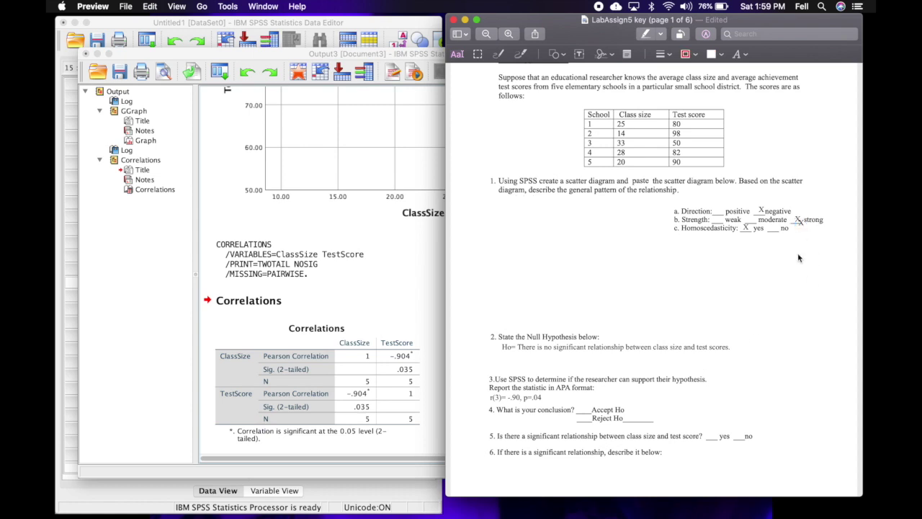
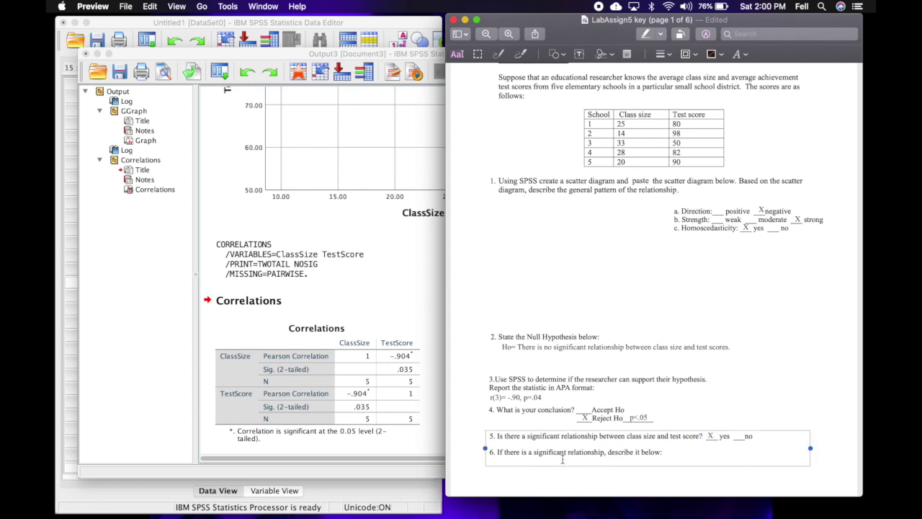
- Start an answer line under question 6 and review the scatter plot of TestScore by ClassSize in the output viewer
{"action": "left_click", "coordinate": [668, 453]}
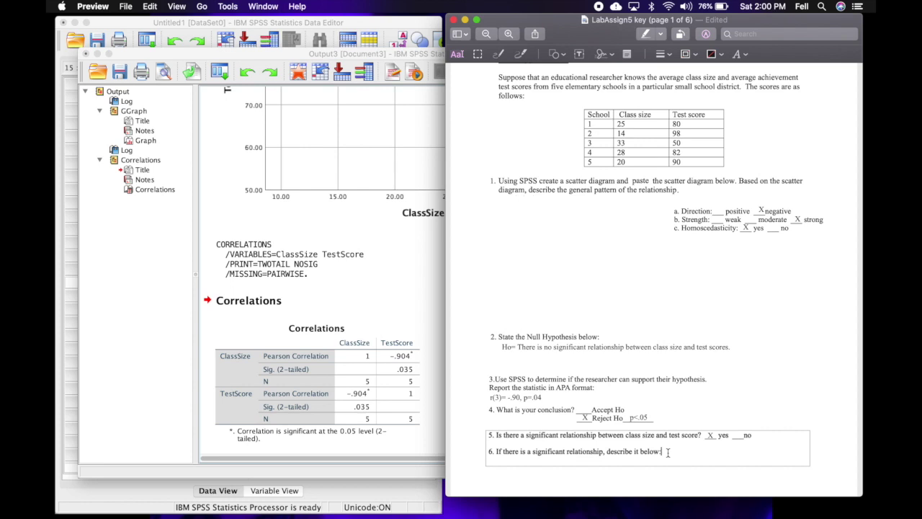
{"action": "key", "text": "Return"}
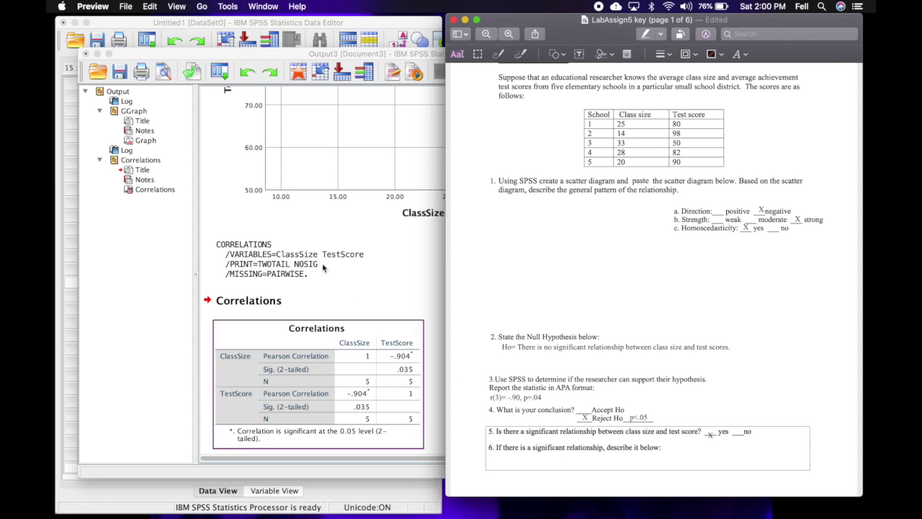
{"action": "left_click", "coordinate": [288, 259]}
{"action": "scroll", "coordinate": [308, 302], "scroll_direction": "up", "scroll_amount": 5}
{"action": "scroll", "coordinate": [306, 362], "scroll_direction": "down", "scroll_amount": 8}
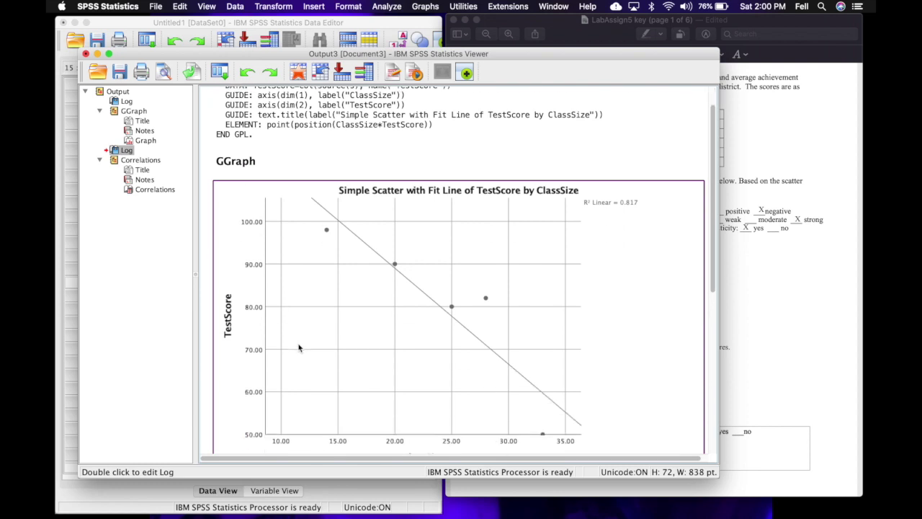
{"action": "scroll", "coordinate": [350, 231], "scroll_direction": "up", "scroll_amount": 2}
{"action": "scroll", "coordinate": [352, 229], "scroll_direction": "down", "scroll_amount": 1}
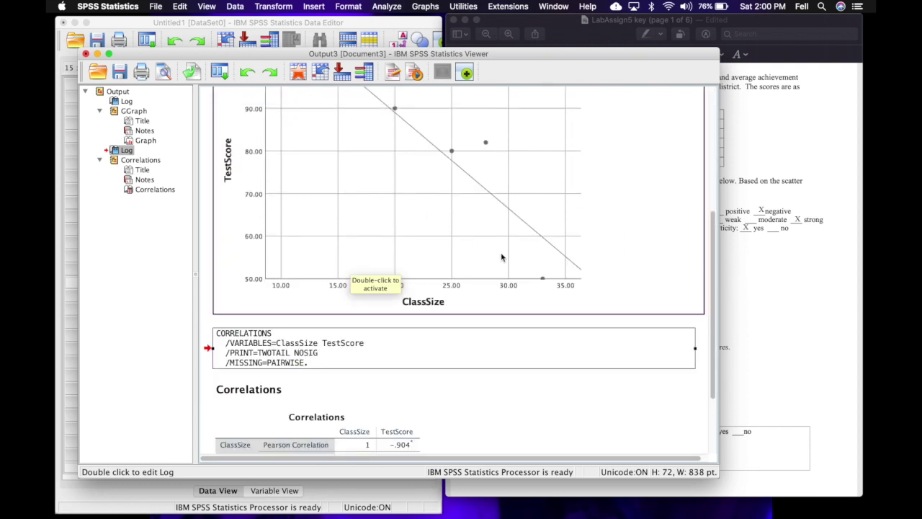
{"action": "scroll", "coordinate": [319, 125], "scroll_direction": "up", "scroll_amount": 3}
{"action": "scroll", "coordinate": [313, 122], "scroll_direction": "down", "scroll_amount": 1}
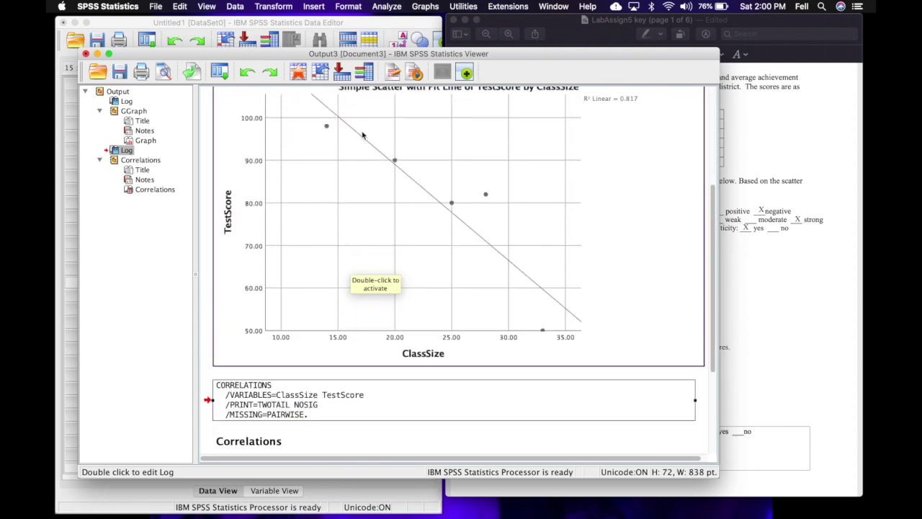
- Answer question 6 with "There is a significant strong negative correlation between class size and test scores, where as class size increases, test scores decrease and vice versa"
{"action": "left_click", "coordinate": [827, 292]}
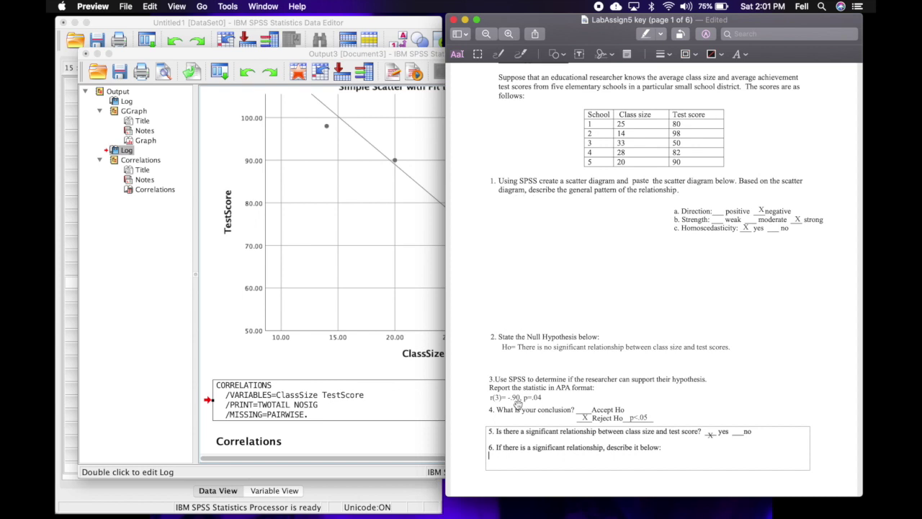
{"action": "type", "text": "There is a significant strong"}
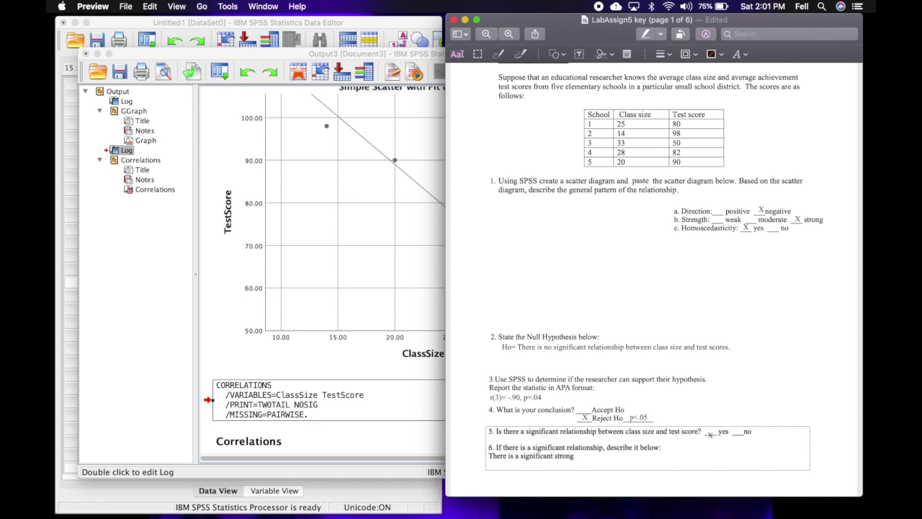
{"action": "type", "text": " negative correlation between class size and test scores, where as class size increase"}
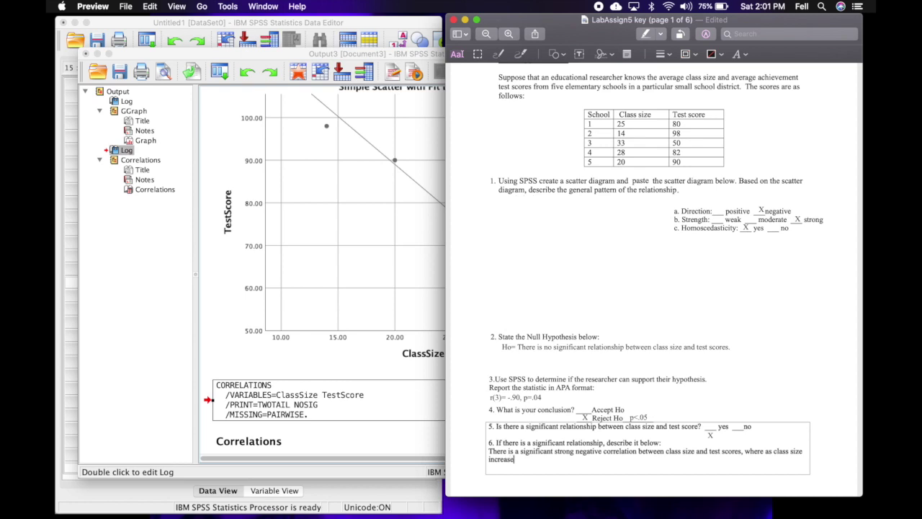
{"action": "type", "text": "s, test scores decrease.and vice"}
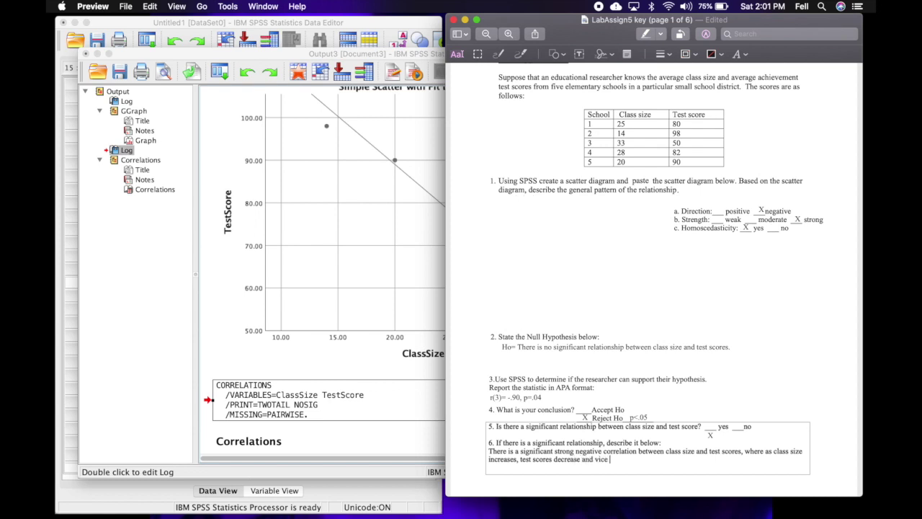
{"action": "type", "text": " versa"}
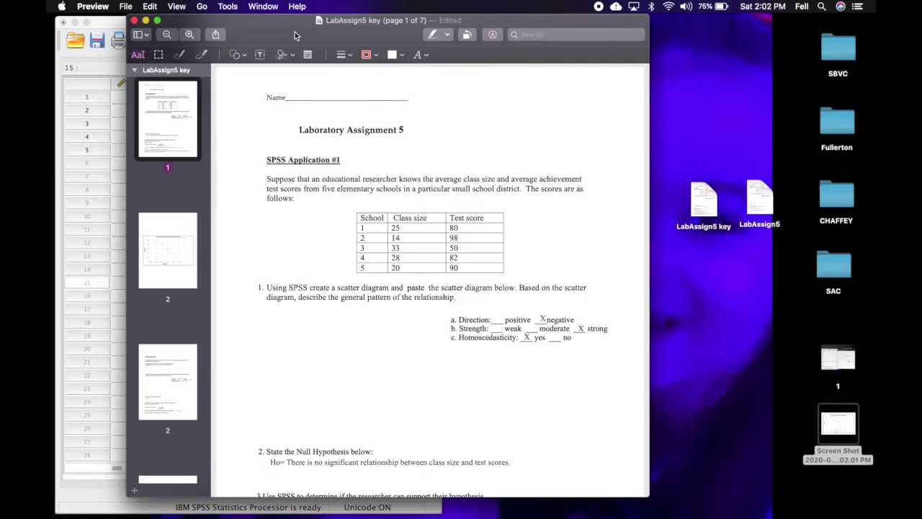
- Move the assignment document beside the SPSS data editor and hide its thumbnail sidebar
{"action": "left_click_drag", "start_coordinate": [272, 38], "coordinate": [464, 32]}
{"action": "left_click", "coordinate": [176, 6]}
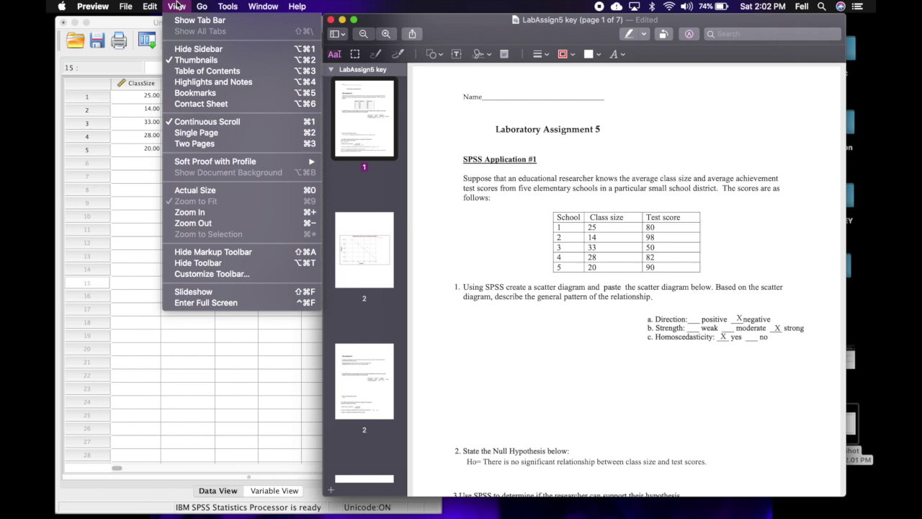
{"action": "left_click", "coordinate": [179, 49]}
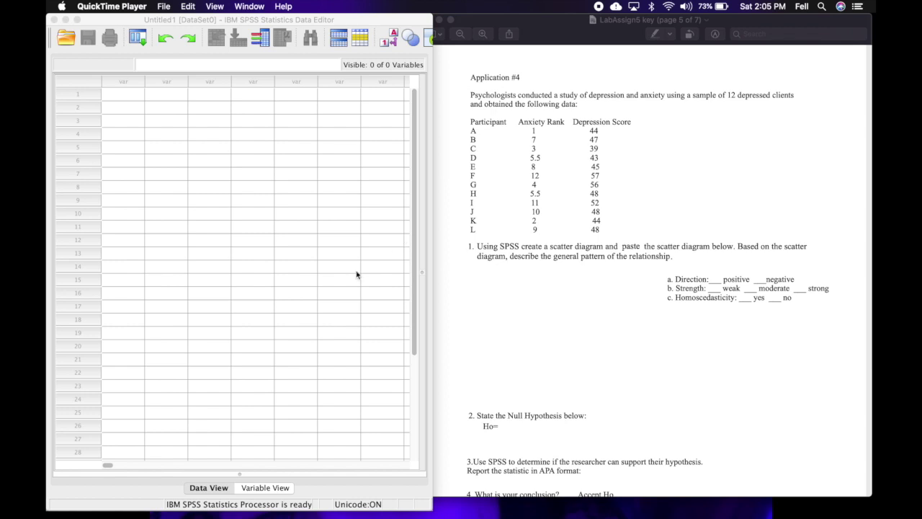
- Define two variables named Anxiety and Depression in the empty SPSS dataset for Application #4
{"action": "left_click", "coordinate": [261, 489]}
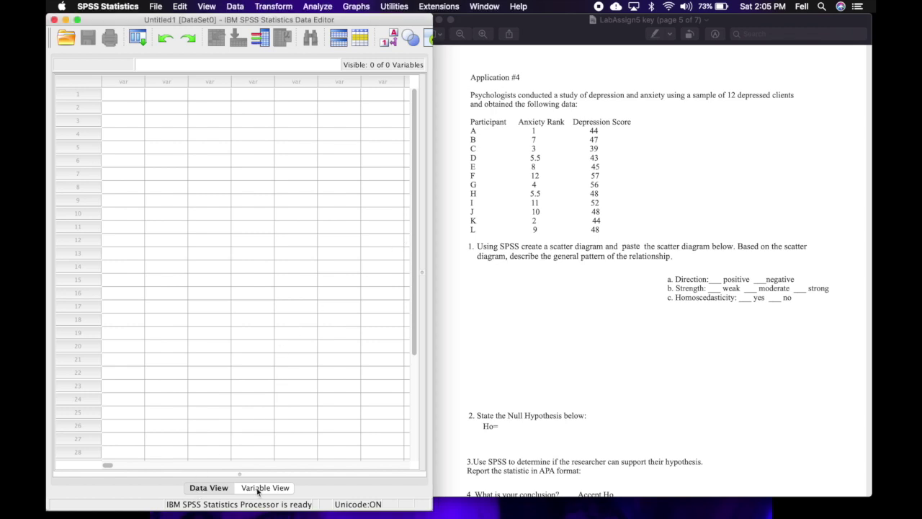
{"action": "left_click", "coordinate": [133, 75]}
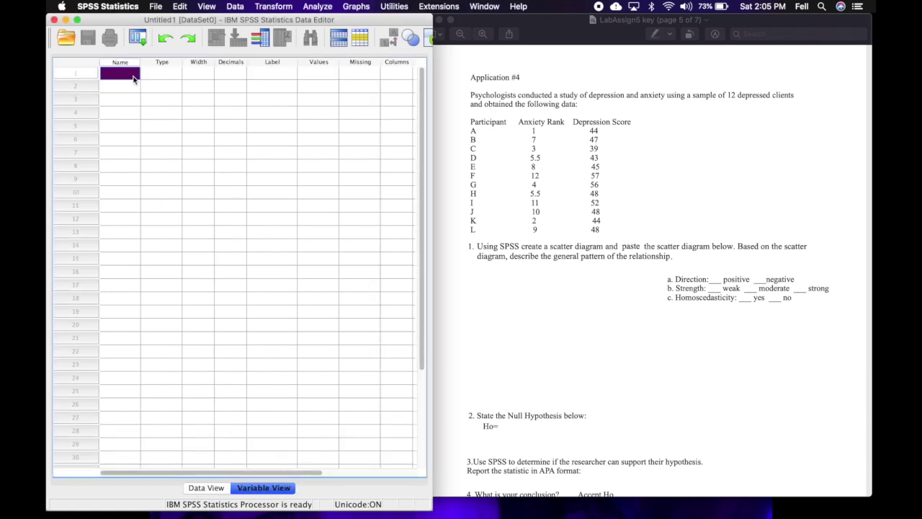
{"action": "type", "text": "Anxiety"}
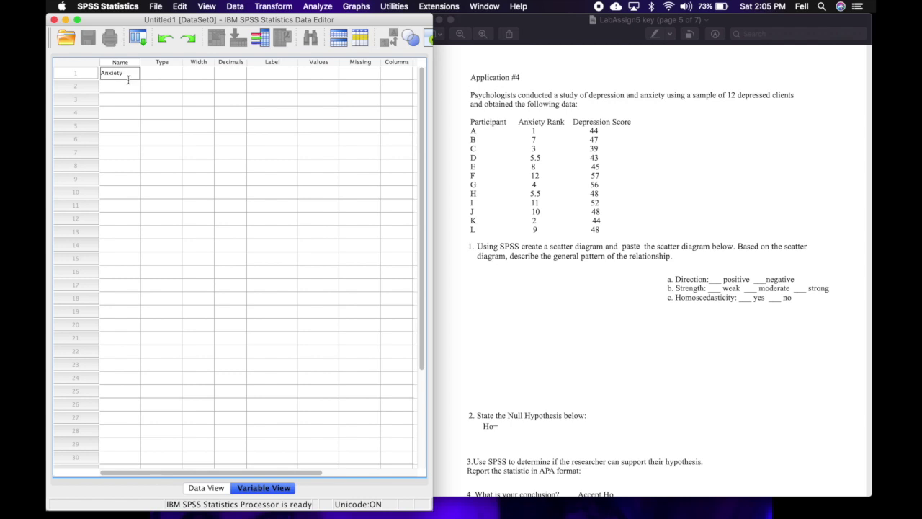
{"action": "left_click", "coordinate": [127, 87]}
{"action": "type", "text": "Depression"}
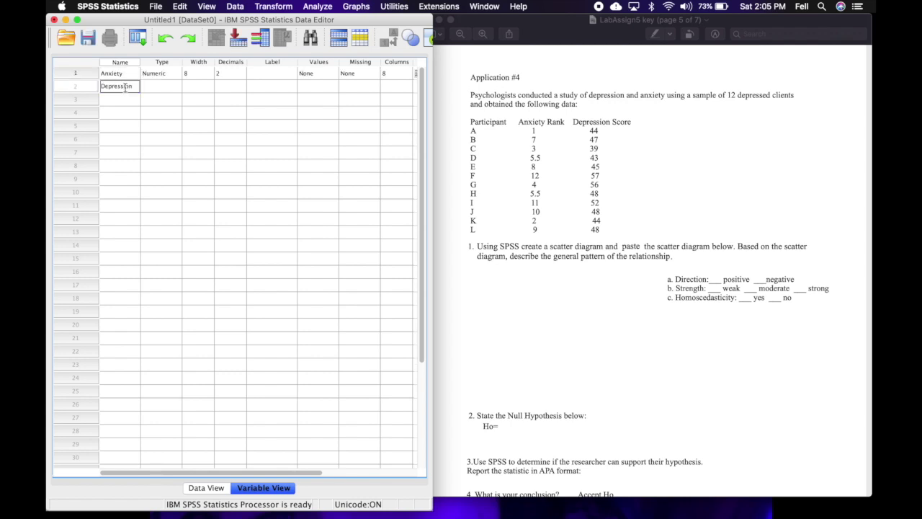
{"action": "key", "text": "Tab"}
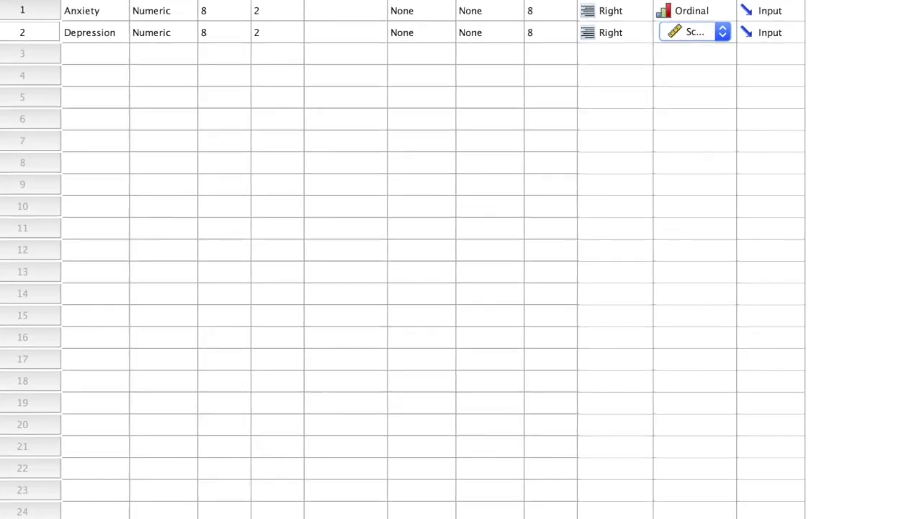
- Show the data sheet, widen its variable columns, and arrange the SPSS editor and the assignment so both data tables are visible
{"action": "left_click", "coordinate": [380, 489]}
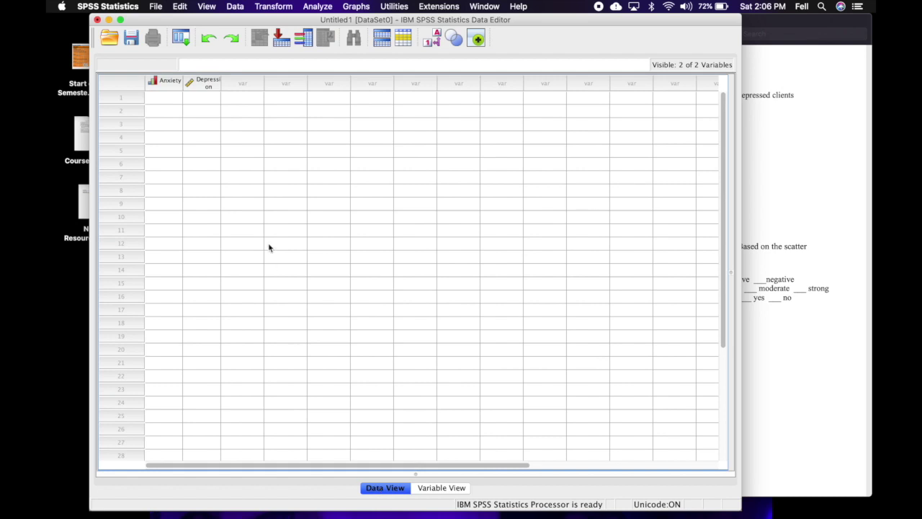
{"action": "left_click_drag", "start_coordinate": [185, 80], "coordinate": [281, 81]}
{"action": "left_click_drag", "start_coordinate": [538, 20], "coordinate": [486, 9]}
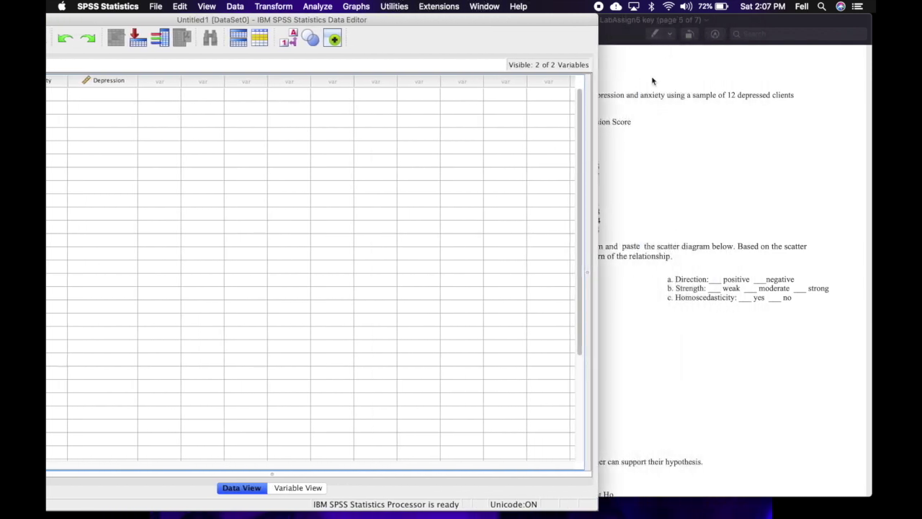
{"action": "left_click", "coordinate": [715, 121]}
{"action": "left_click_drag", "start_coordinate": [534, 32], "coordinate": [741, 37]}
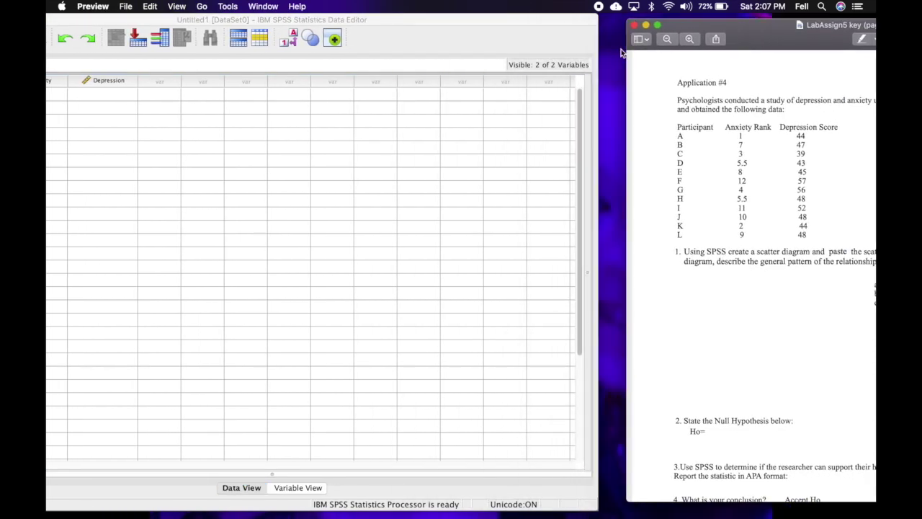
{"action": "left_click", "coordinate": [595, 103]}
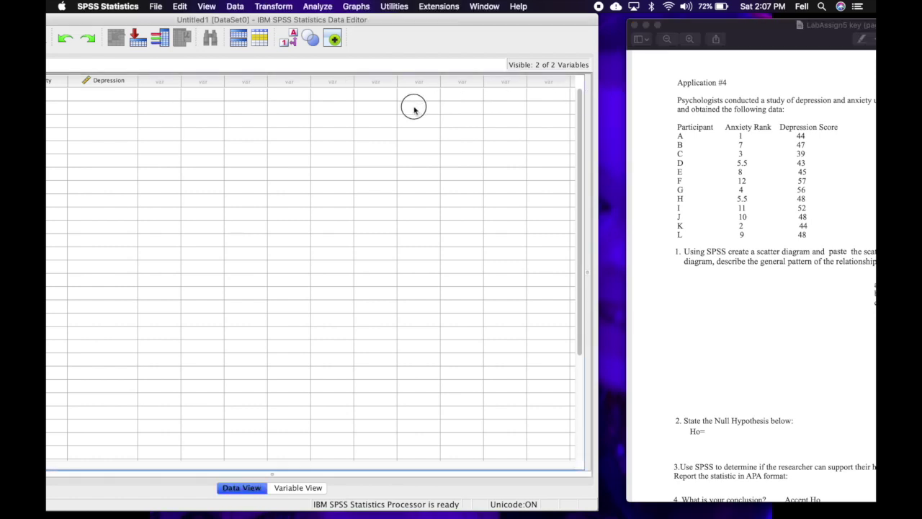
{"action": "left_click_drag", "start_coordinate": [597, 123], "coordinate": [429, 122]}
{"action": "left_click_drag", "start_coordinate": [396, 20], "coordinate": [520, 19]}
{"action": "left_click", "coordinate": [795, 41]}
{"action": "left_click_drag", "start_coordinate": [795, 41], "coordinate": [699, 41]}
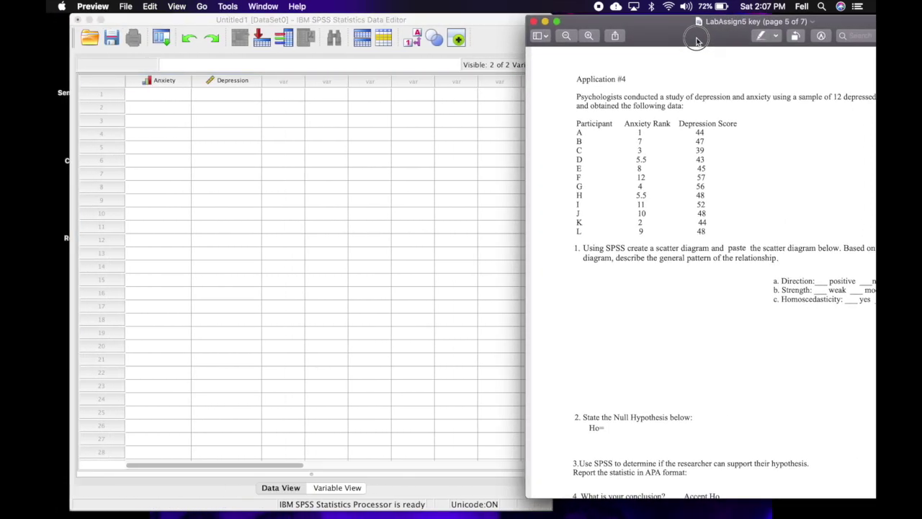
- Enter the twelve Anxiety ranks from row 1 down: 1, 7, 3, 5.5, 8, 12, 4, 5.5, 11, 10, 2, 9
{"action": "left_click", "coordinate": [259, 238]}
{"action": "left_click", "coordinate": [159, 95]}
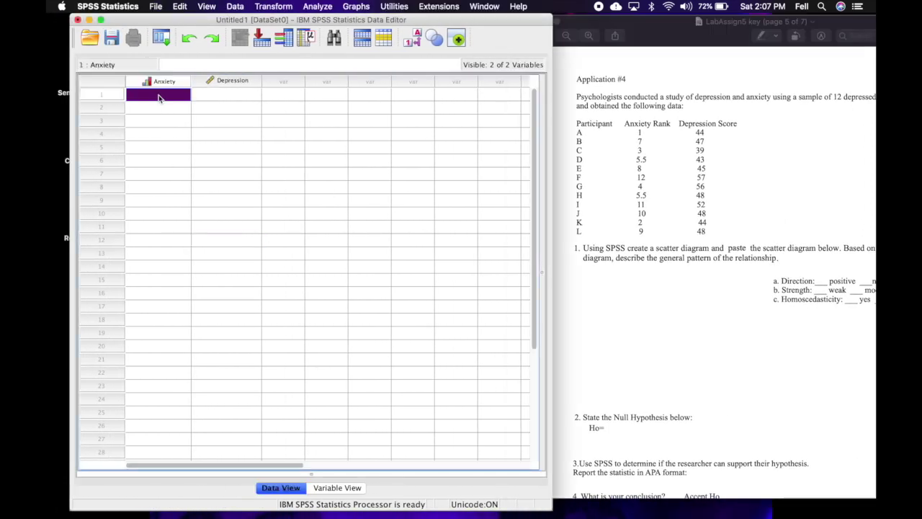
{"action": "type", "text": "1.00"}
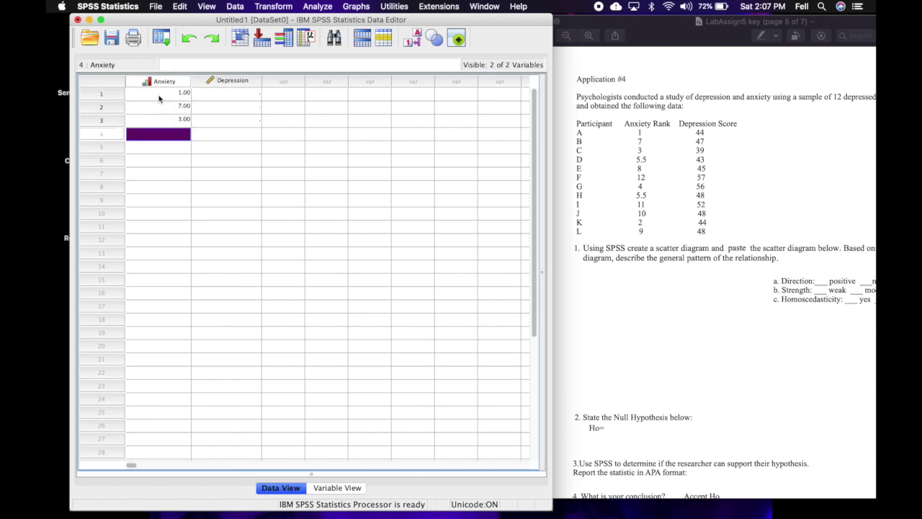
{"action": "type", "text": " 7.00 3.00 5.50 8.00 12.00 4.00 5.50 11.00 10"}
{"action": "key", "text": "Return"}
{"action": "type", "text": "2"}
{"action": "key", "text": "Return"}
{"action": "type", "text": "9"}
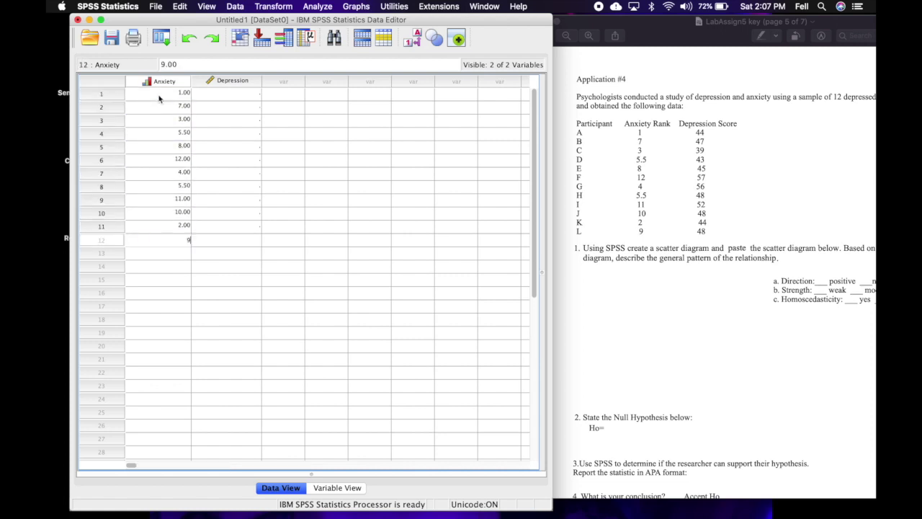
- Enter the twelve Depression scores from row 1 down: 44, 47, 39, 43, 45, 57, 56, 48, 52, 48, 44, 48
{"action": "left_click", "coordinate": [248, 99]}
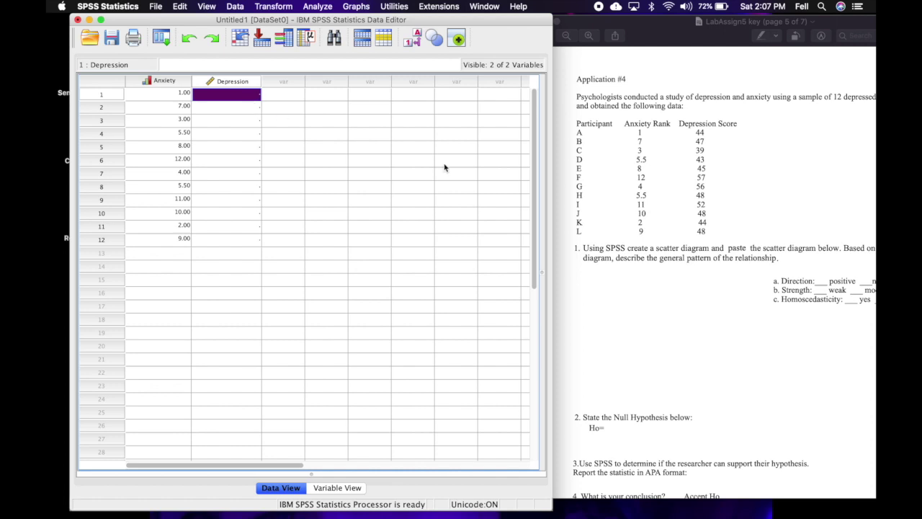
{"action": "type", "text": "44.00 47.00 39.00 43.00 45.00 57.00 56.00 48.00"}
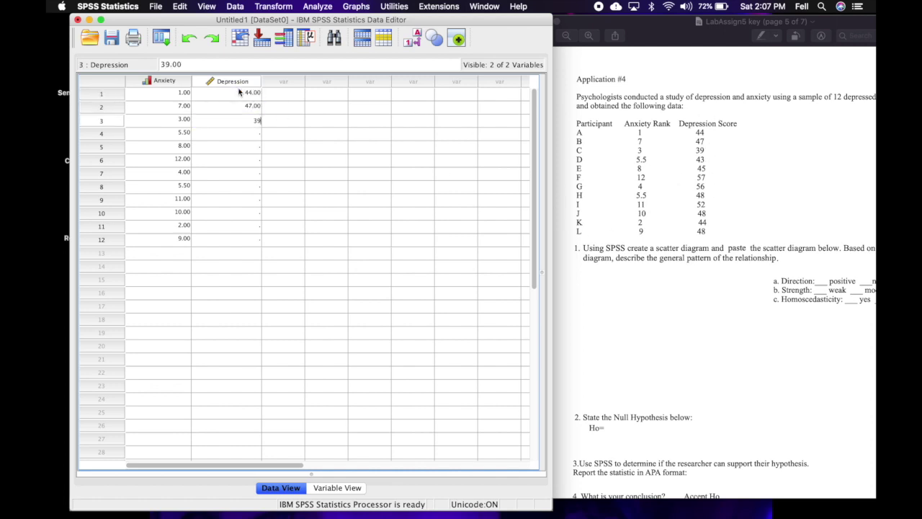
{"action": "type", "text": " 52.00 48"}
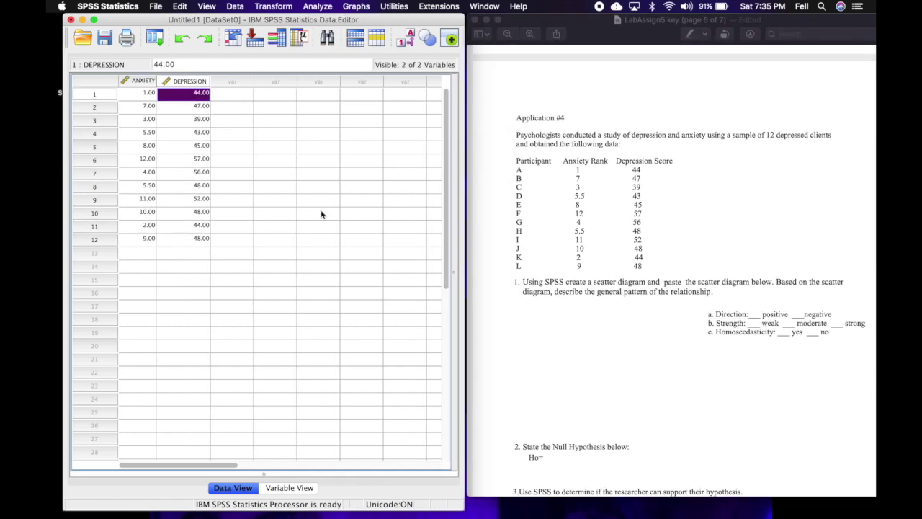
- Open the Chart Builder, reset it, and choose the Simple Scatter with Fit Line chart from the Scatter/Dot gallery
{"action": "left_click", "coordinate": [356, 6]}
{"action": "left_click", "coordinate": [358, 23]}
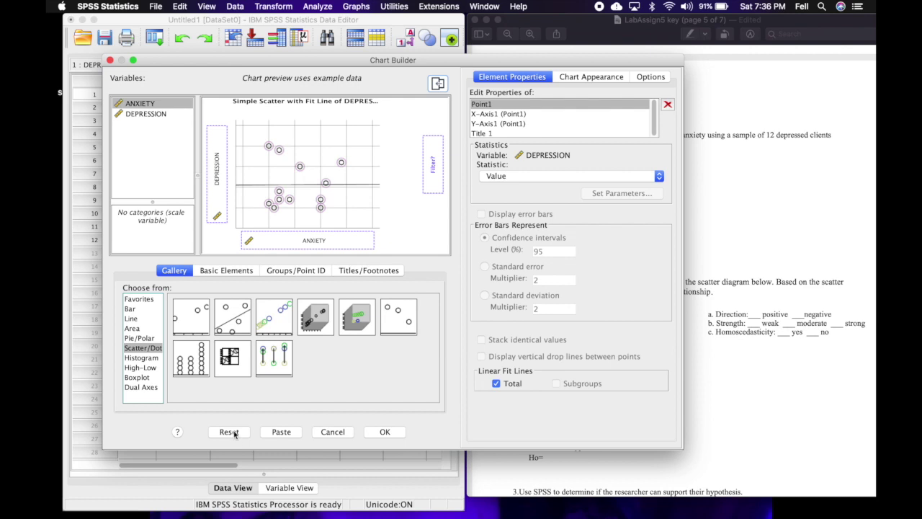
{"action": "left_click", "coordinate": [230, 431]}
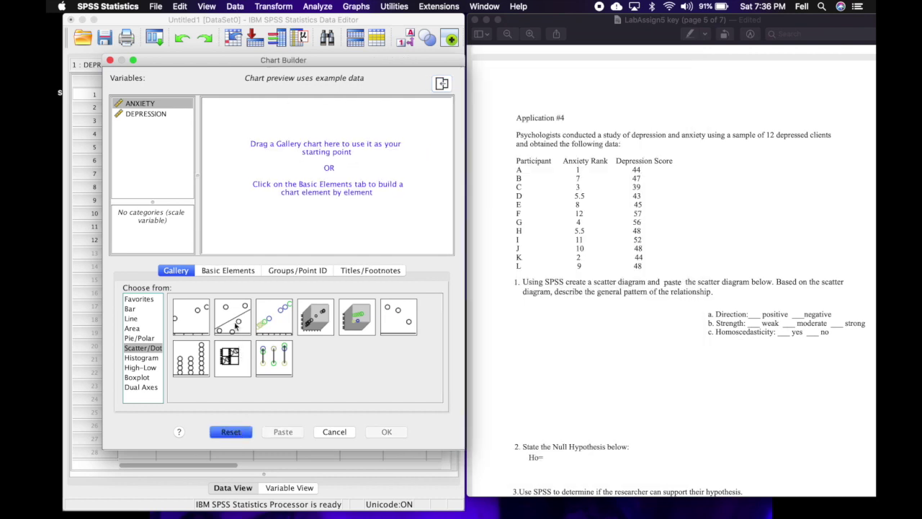
{"action": "left_click", "coordinate": [155, 350]}
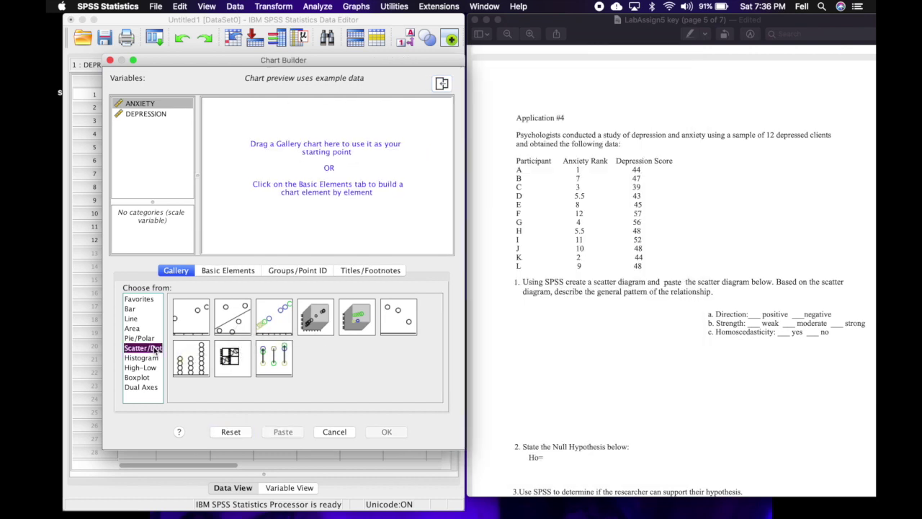
{"action": "left_click_drag", "start_coordinate": [224, 320], "coordinate": [276, 175]}
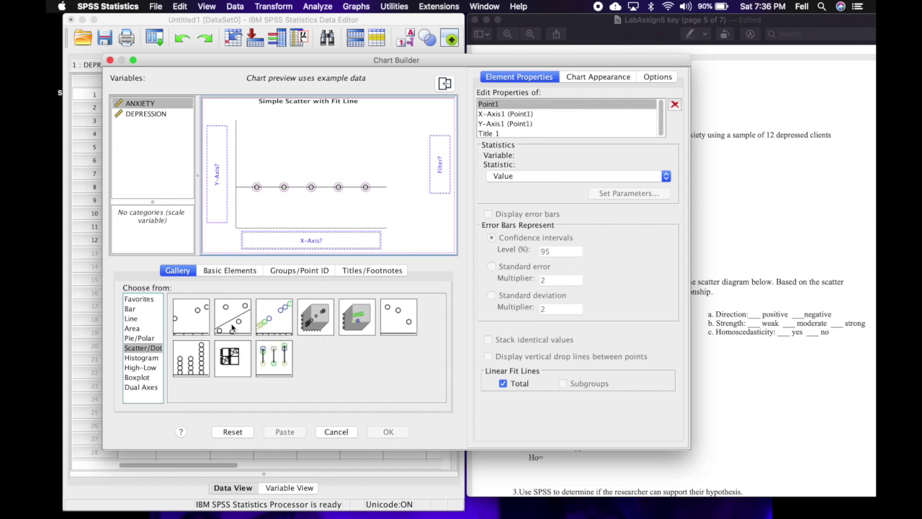
- Assign ANXIETY to the X-axis and DEPRESSION to the Y-axis, keep the total linear fit line, and generate the chart
{"action": "left_click_drag", "start_coordinate": [152, 105], "coordinate": [287, 242]}
{"action": "left_click_drag", "start_coordinate": [149, 114], "coordinate": [209, 167]}
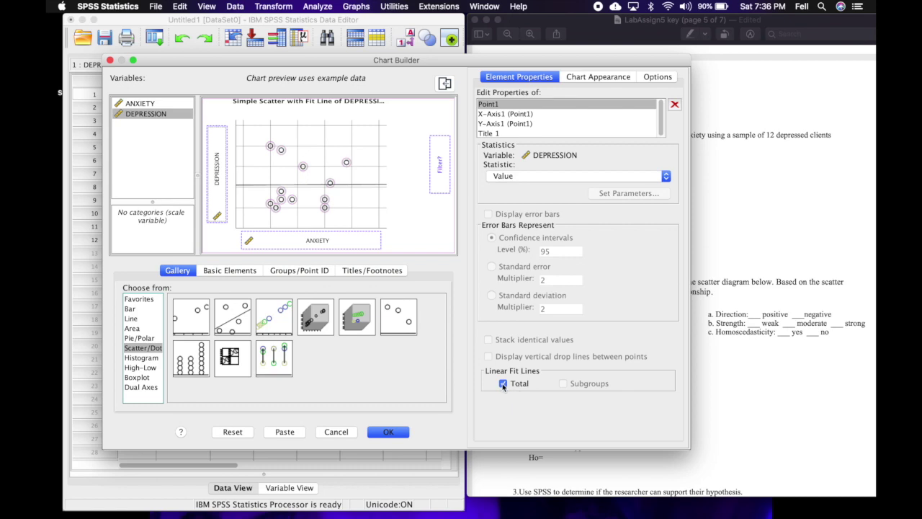
{"action": "left_click", "coordinate": [387, 432]}
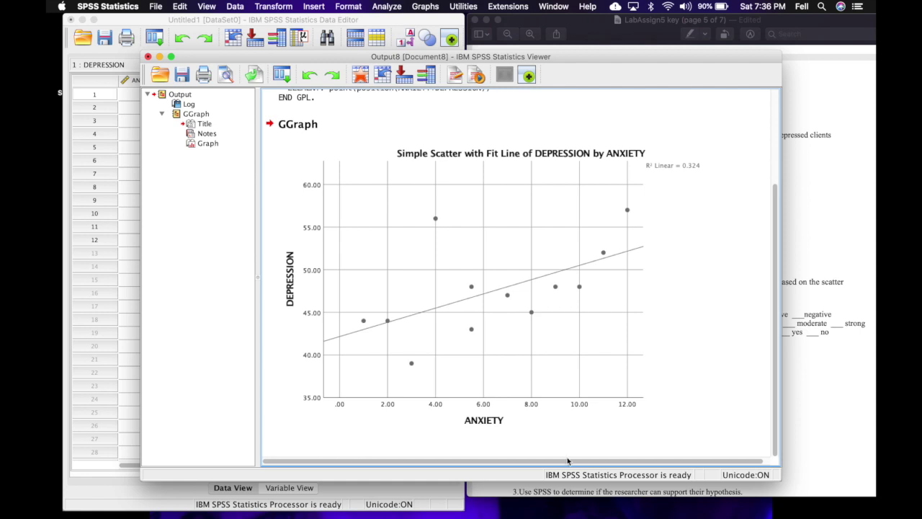
- Capture a screenshot of the DEPRESSION by ANXIETY scatter plot and minimize the output viewer
{"action": "key", "text": "super+shift+4"}
{"action": "left_click_drag", "start_coordinate": [273, 135], "coordinate": [727, 444]}
{"action": "left_click", "coordinate": [159, 56]}
- Show the assignment's page thumbnails and insert the scatter plot screenshot as a new page after page 5
{"action": "left_click_drag", "start_coordinate": [606, 20], "coordinate": [335, 4]}
{"action": "left_click", "coordinate": [177, 6]}
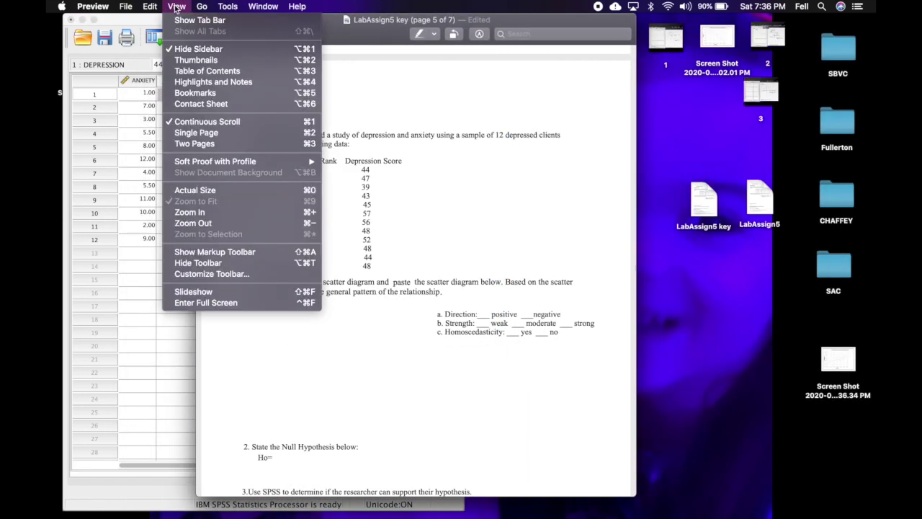
{"action": "left_click", "coordinate": [189, 57]}
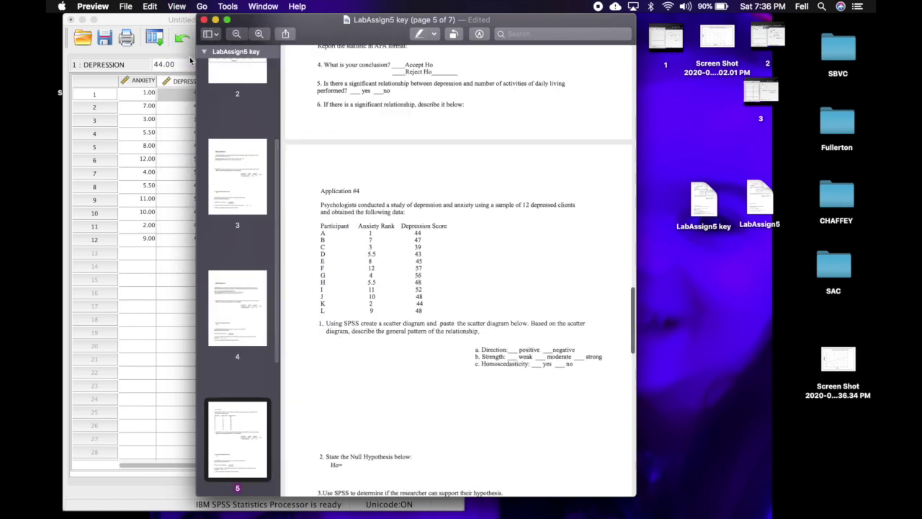
{"action": "left_click_drag", "start_coordinate": [839, 366], "coordinate": [242, 494]}
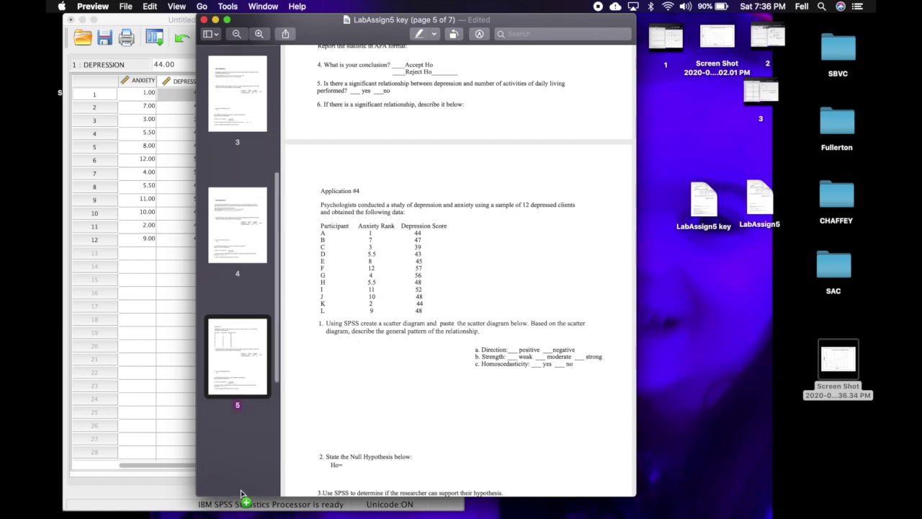
{"action": "left_click", "coordinate": [243, 371]}
- Place the assignment beside SPSS, check the inserted scatter plot page, hide the sidebar and go back to the Application #4 questions
{"action": "left_click_drag", "start_coordinate": [553, 27], "coordinate": [793, 27]}
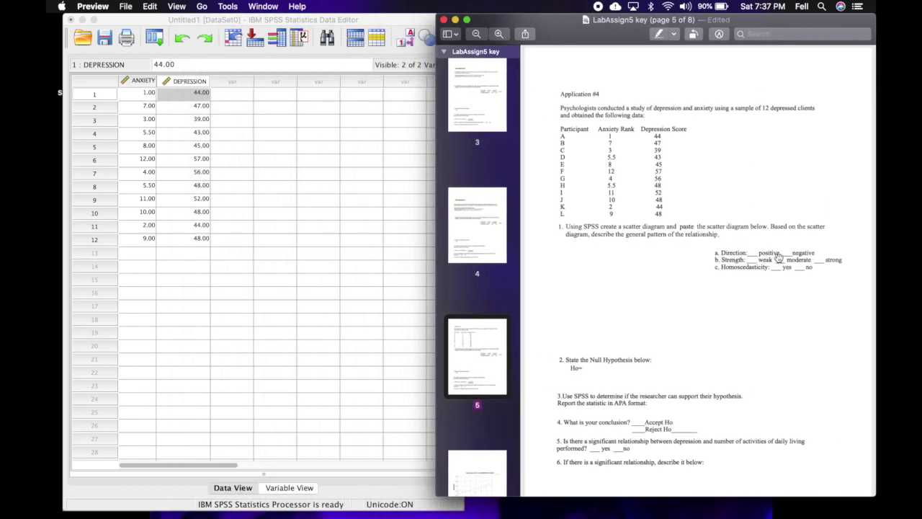
{"action": "left_click", "coordinate": [478, 469]}
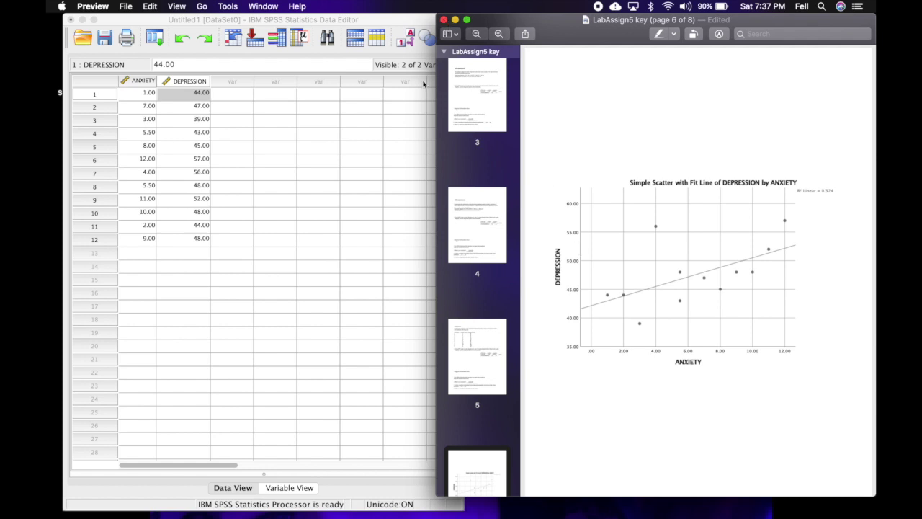
{"action": "key", "text": "alt+super+1"}
{"action": "scroll", "coordinate": [574, 282], "scroll_direction": "up", "scroll_amount": 10}
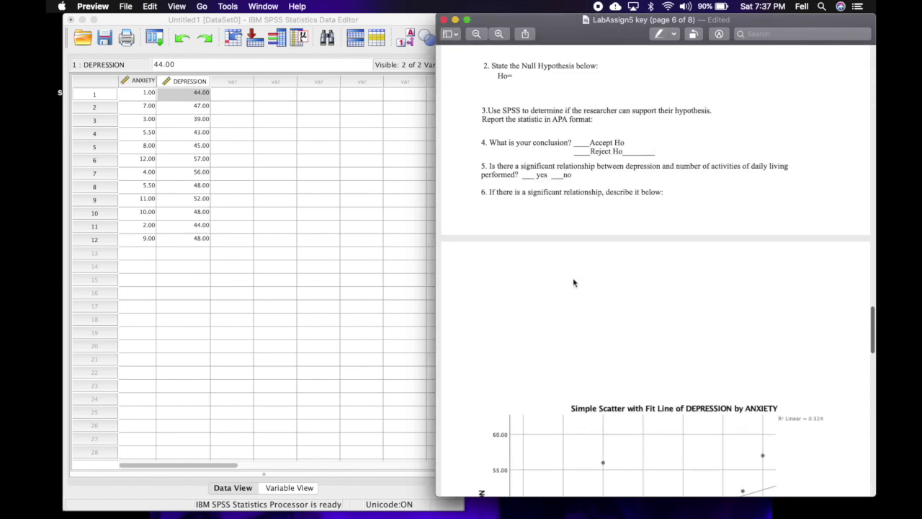
- For question 1 of Application #4, mark the direction as positive and the strength as moderate with an X, consulting the scatter plot page
{"action": "scroll", "coordinate": [574, 282], "scroll_direction": "up", "scroll_amount": 2}
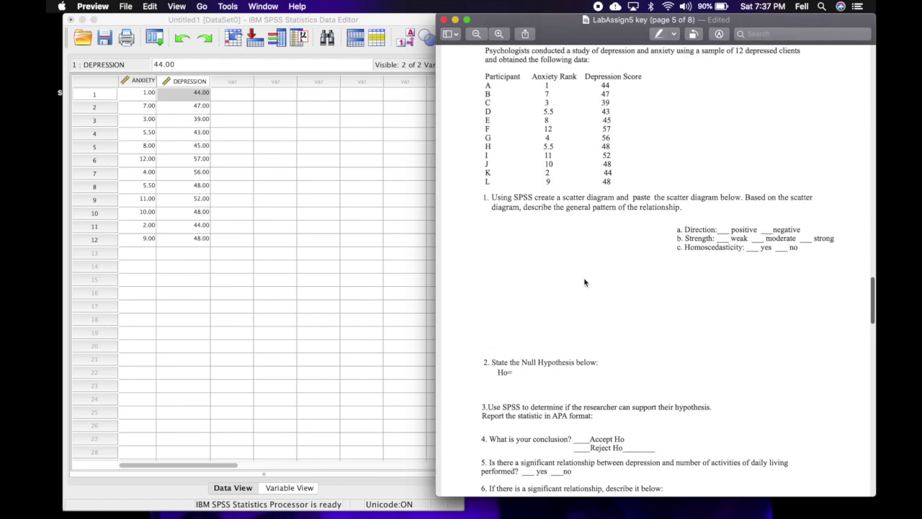
{"action": "left_click", "coordinate": [719, 227]}
{"action": "double_click", "coordinate": [721, 228]}
{"action": "scroll", "coordinate": [718, 335], "scroll_direction": "down", "scroll_amount": 10}
{"action": "scroll", "coordinate": [719, 335], "scroll_direction": "down", "scroll_amount": 3}
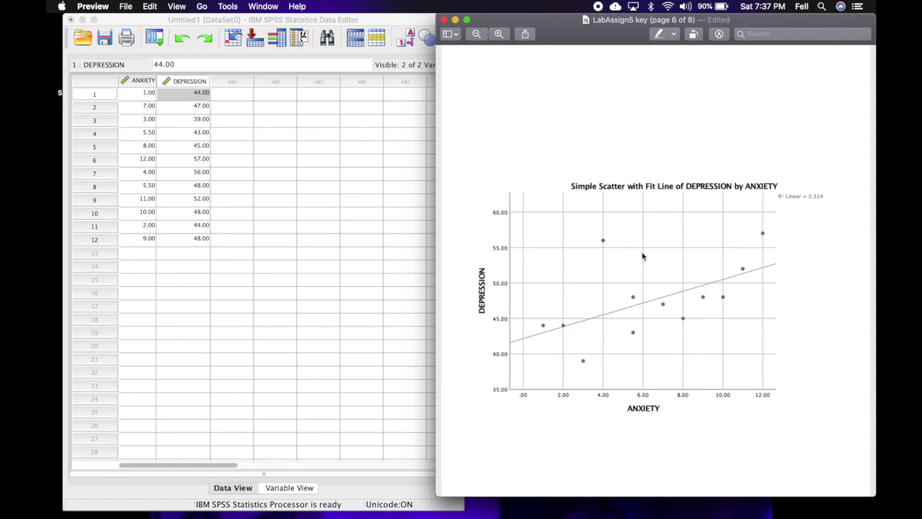
{"action": "scroll", "coordinate": [707, 292], "scroll_direction": "up", "scroll_amount": 5}
{"action": "scroll", "coordinate": [708, 292], "scroll_direction": "up", "scroll_amount": 5}
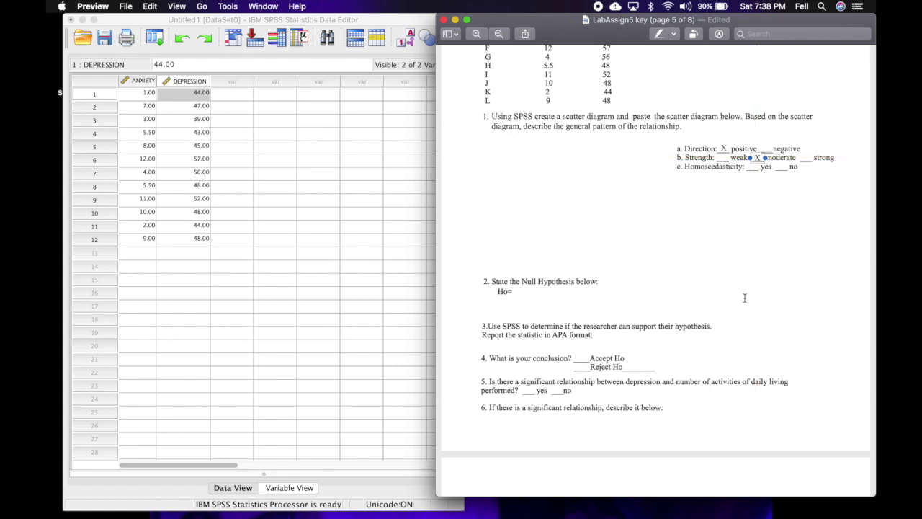
- Compare the point spread in the scatter plot with question 1 and mark homoscedasticity as yes with an X
{"action": "scroll", "coordinate": [745, 297], "scroll_direction": "down", "scroll_amount": 10}
{"action": "scroll", "coordinate": [745, 297], "scroll_direction": "down", "scroll_amount": 3}
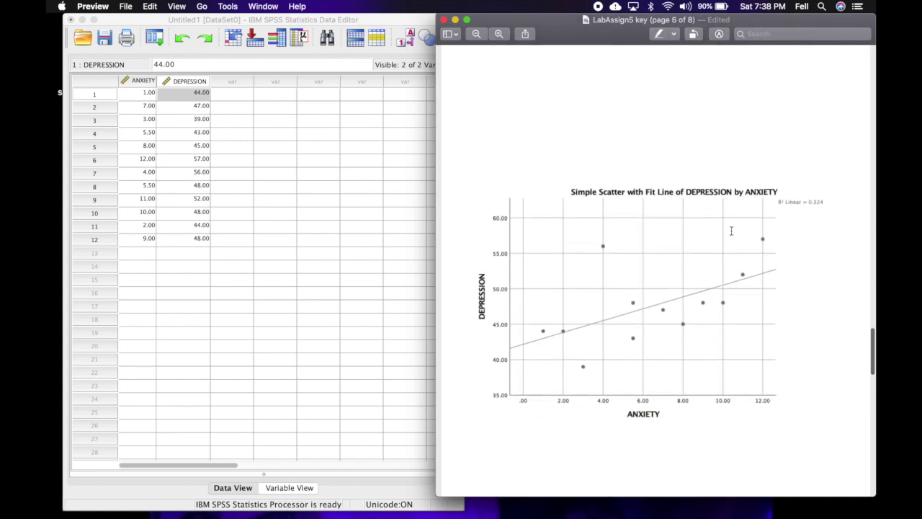
{"action": "scroll", "coordinate": [554, 369], "scroll_direction": "up", "scroll_amount": 9}
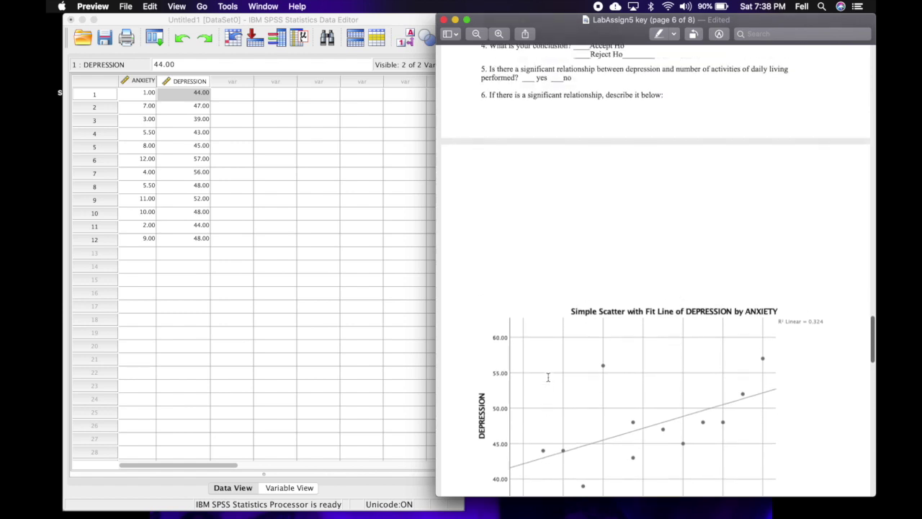
{"action": "scroll", "coordinate": [547, 376], "scroll_direction": "down", "scroll_amount": 9}
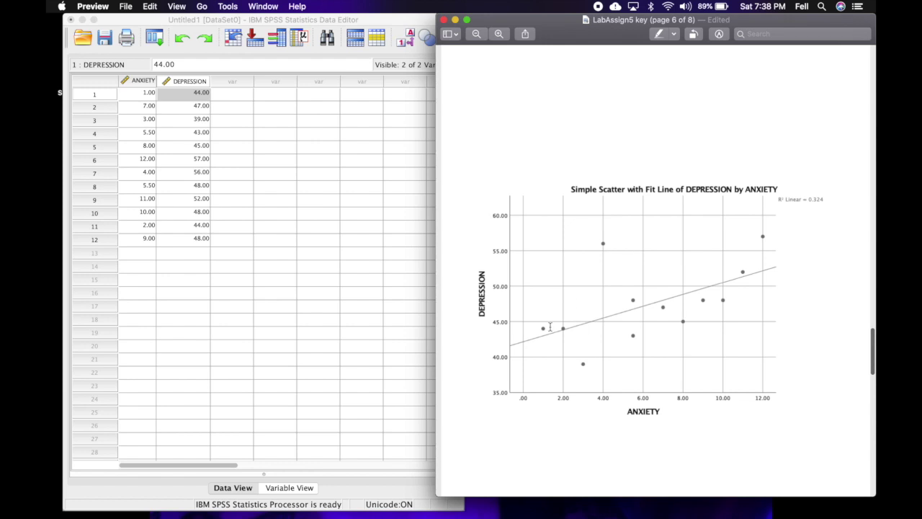
{"action": "scroll", "coordinate": [755, 283], "scroll_direction": "up", "scroll_amount": 10}
{"action": "scroll", "coordinate": [710, 329], "scroll_direction": "down", "scroll_amount": 9}
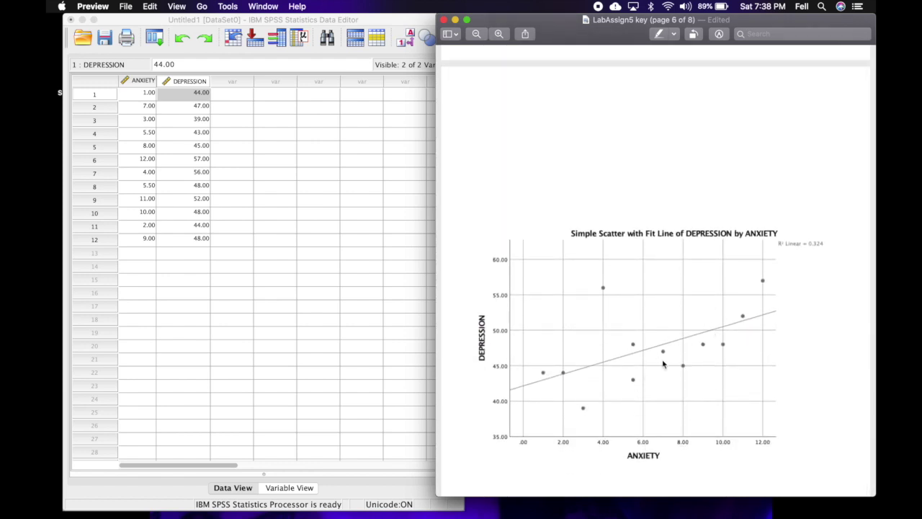
{"action": "scroll", "coordinate": [663, 364], "scroll_direction": "up", "scroll_amount": 10}
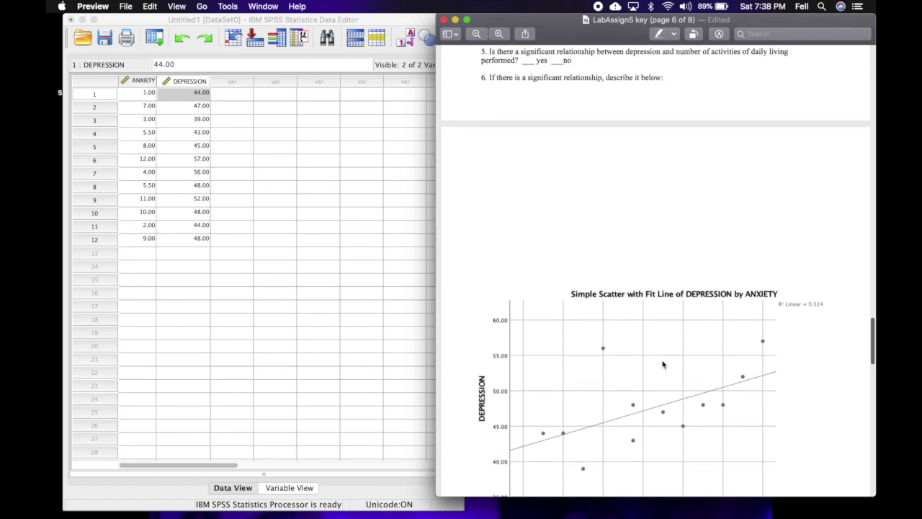
{"action": "type", "text": "X"}
{"action": "left_click_drag", "start_coordinate": [768, 154], "coordinate": [753, 172]}
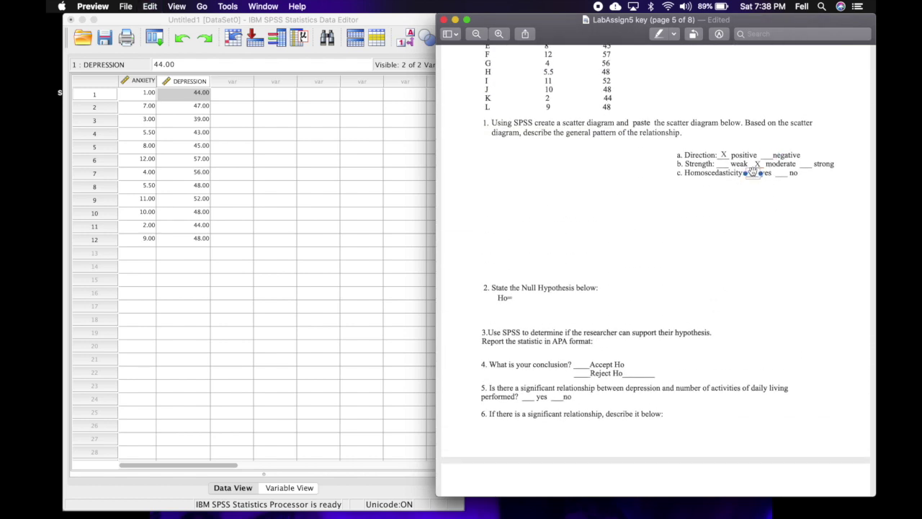
- Complete the question 2 null hypothesis as "Ho= THERE IS NO SIGNIFICANT RELATIONSHIP BETWEEN ANXIETY AND DEPRESSION."
{"action": "scroll", "coordinate": [575, 237], "scroll_direction": "down", "scroll_amount": 8}
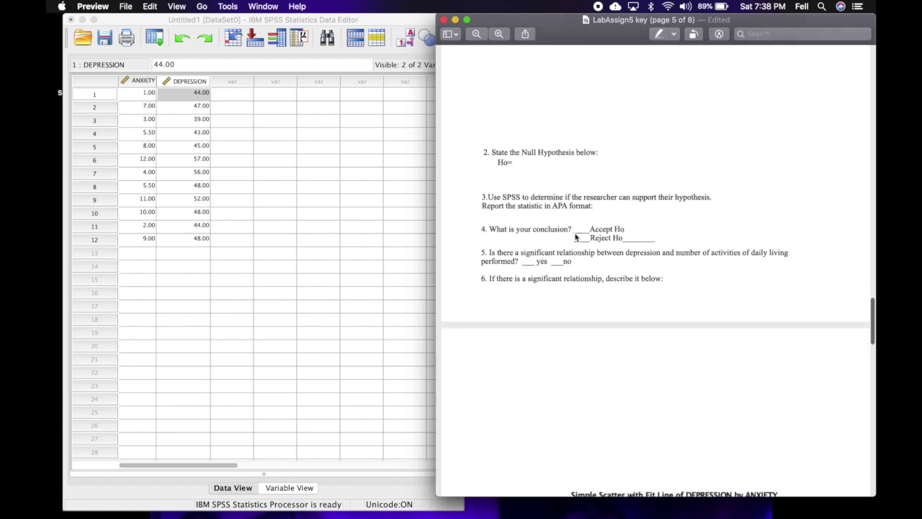
{"action": "scroll", "coordinate": [565, 426], "scroll_direction": "up", "scroll_amount": 8}
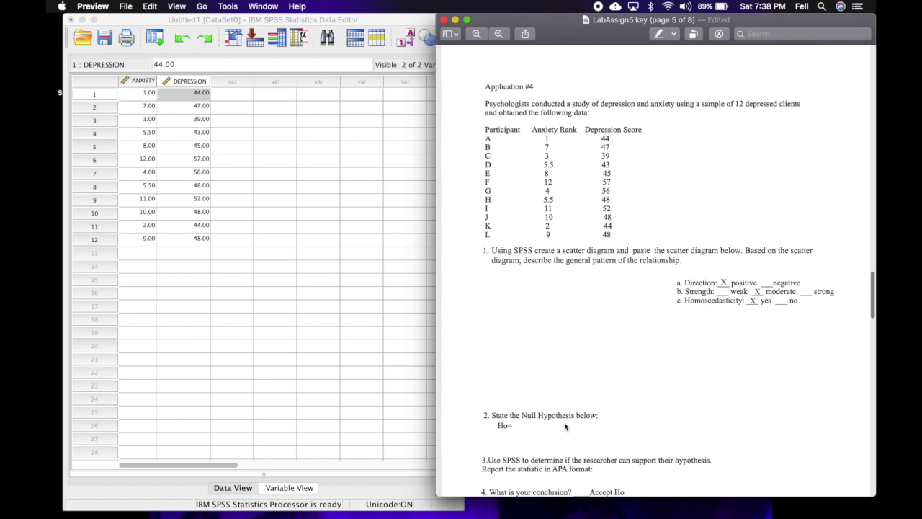
{"action": "scroll", "coordinate": [549, 356], "scroll_direction": "down", "scroll_amount": 3}
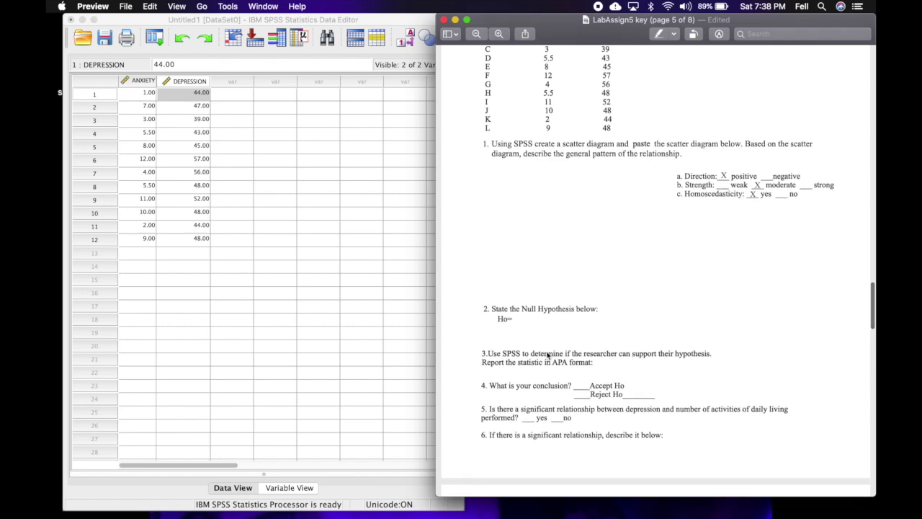
{"action": "scroll", "coordinate": [547, 356], "scroll_direction": "up", "scroll_amount": 3}
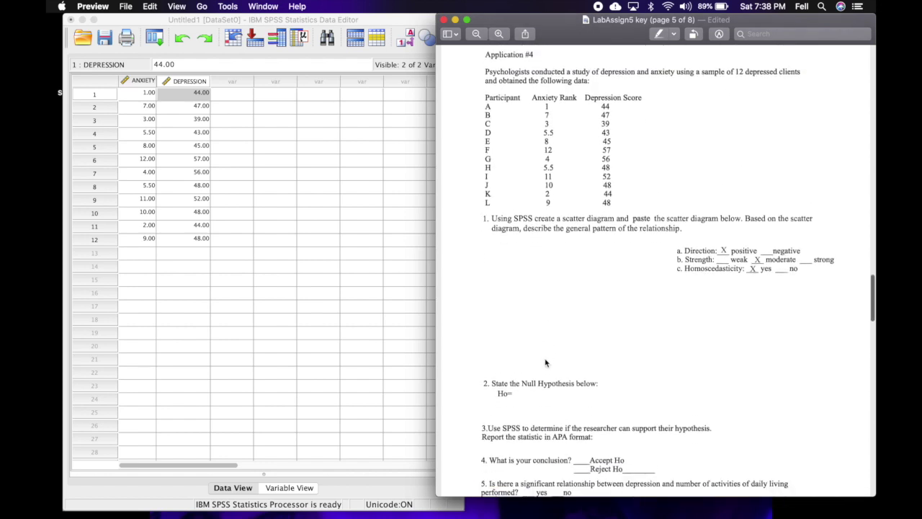
{"action": "left_click", "coordinate": [528, 397]}
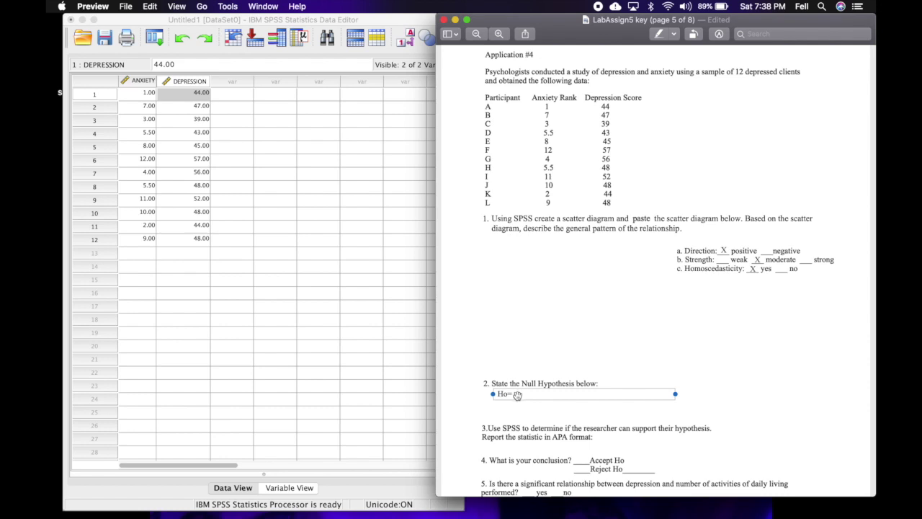
{"action": "left_click", "coordinate": [517, 395]}
{"action": "type", "text": "THERE IS NO SIGNIFICANT RE"}
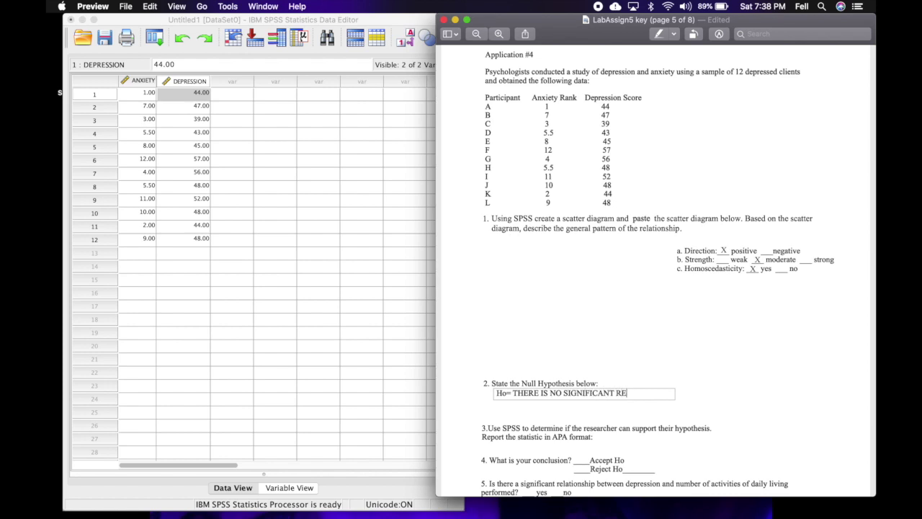
{"action": "type", "text": "LATIONSHIP BETWEEN ANXIETY AND DEPRESSION."}
{"action": "scroll", "coordinate": [685, 460], "scroll_direction": "down", "scroll_amount": 3}
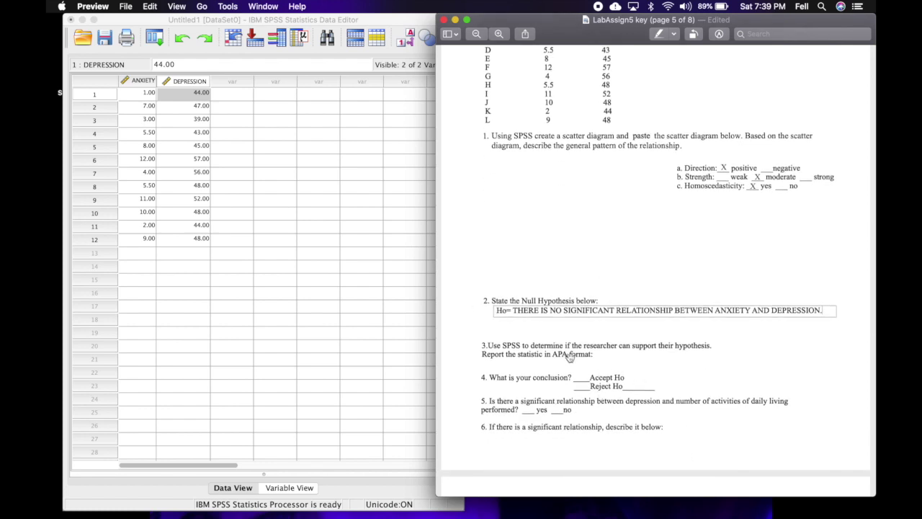
- In SPSS, run a two-tailed bivariate correlation on ANXIETY and DEPRESSION using the Spearman coefficient instead of Pearson
{"action": "left_click", "coordinate": [378, 406]}
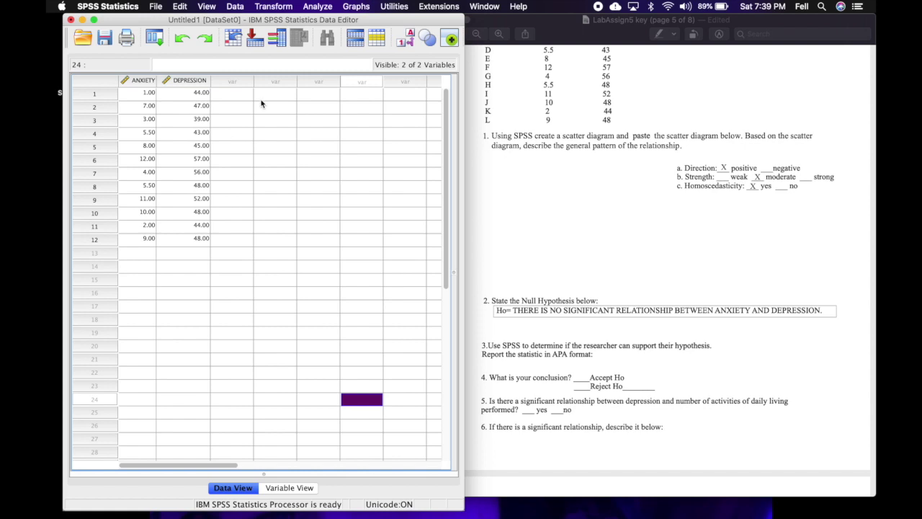
{"action": "left_click", "coordinate": [316, 9]}
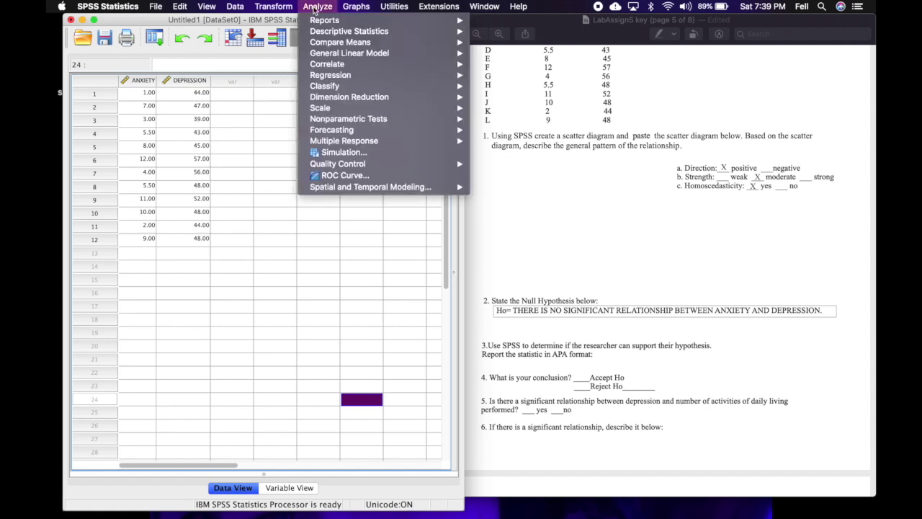
{"action": "mouse_move", "coordinate": [322, 67]}
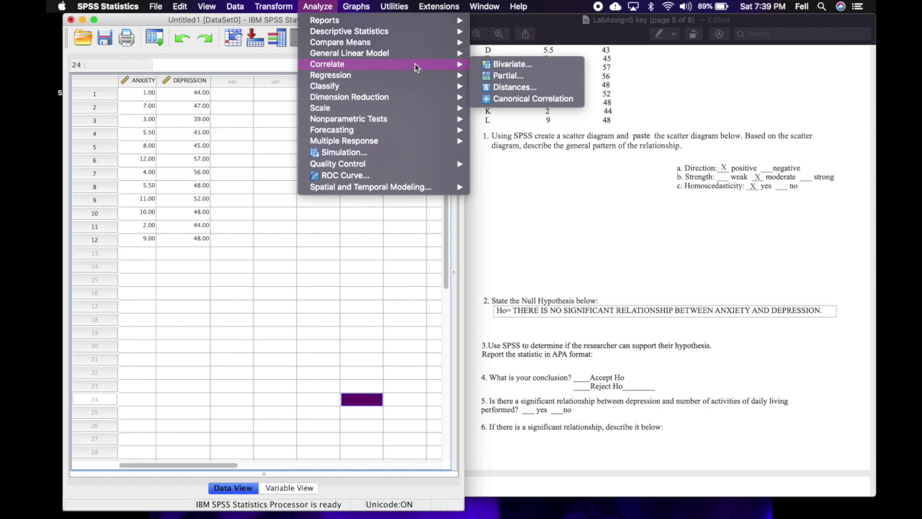
{"action": "left_click", "coordinate": [498, 65]}
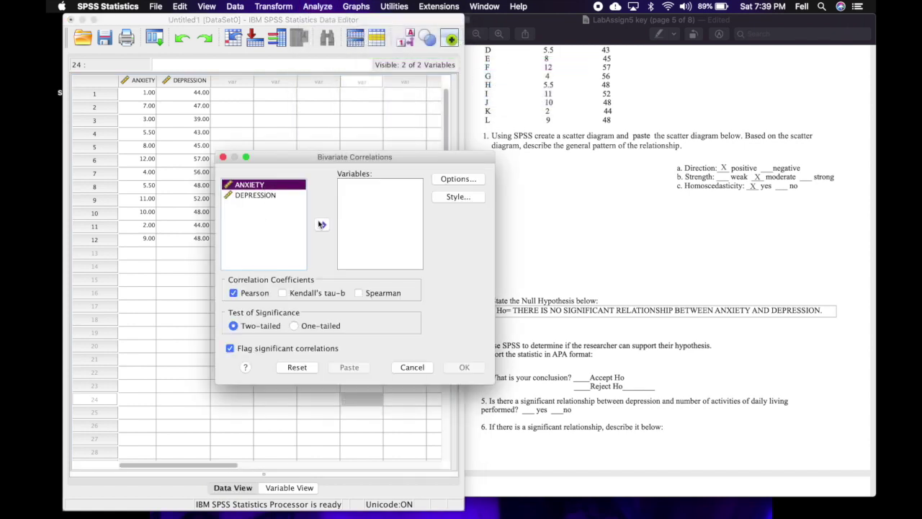
{"action": "left_click", "coordinate": [321, 222]}
{"action": "left_click", "coordinate": [321, 225]}
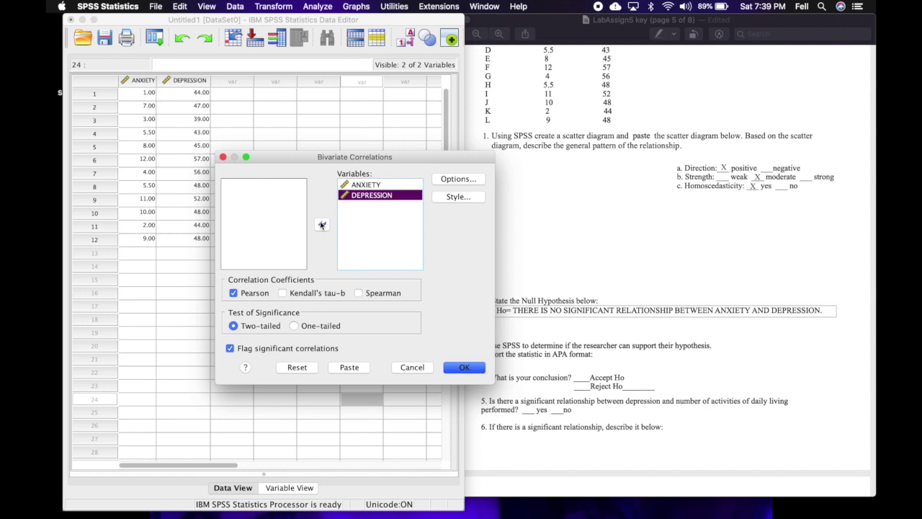
{"action": "left_click", "coordinate": [232, 292]}
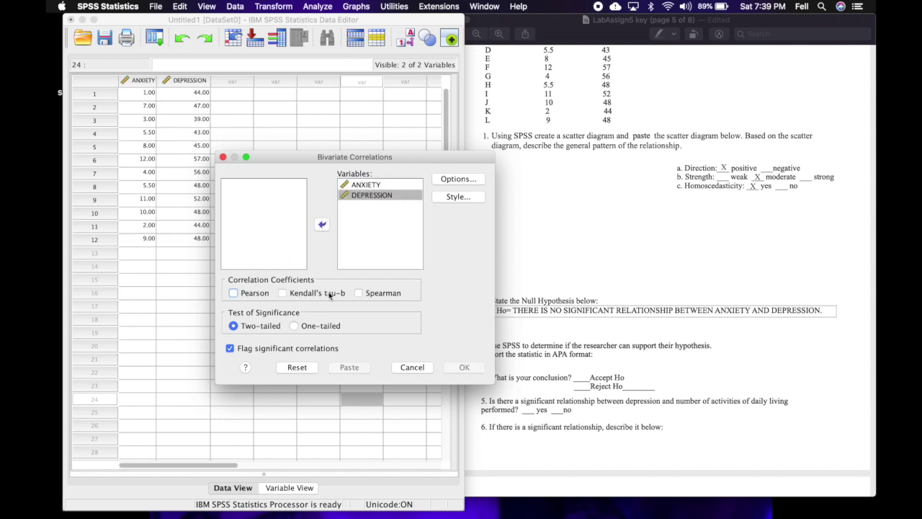
{"action": "left_click", "coordinate": [358, 293]}
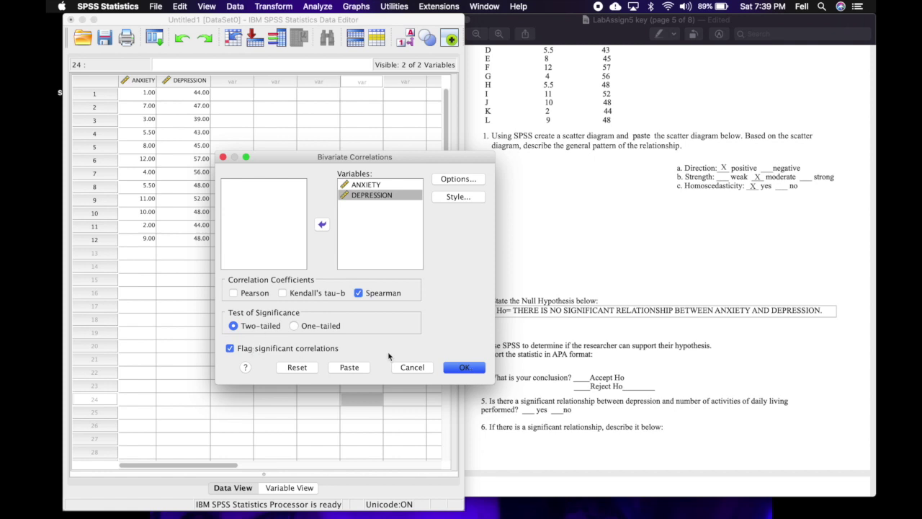
{"action": "left_click", "coordinate": [463, 370]}
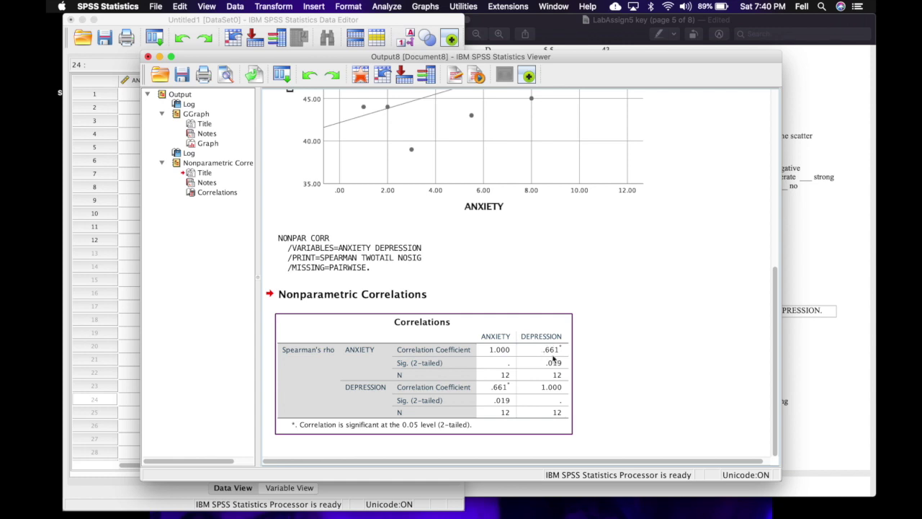
- Review the chart and Spearman correlations table, return to the assignment in Preview and start question 3's APA statistic with "rs(12"
{"action": "scroll", "coordinate": [553, 358], "scroll_direction": "up", "scroll_amount": 10}
{"action": "scroll", "coordinate": [553, 358], "scroll_direction": "down", "scroll_amount": 4}
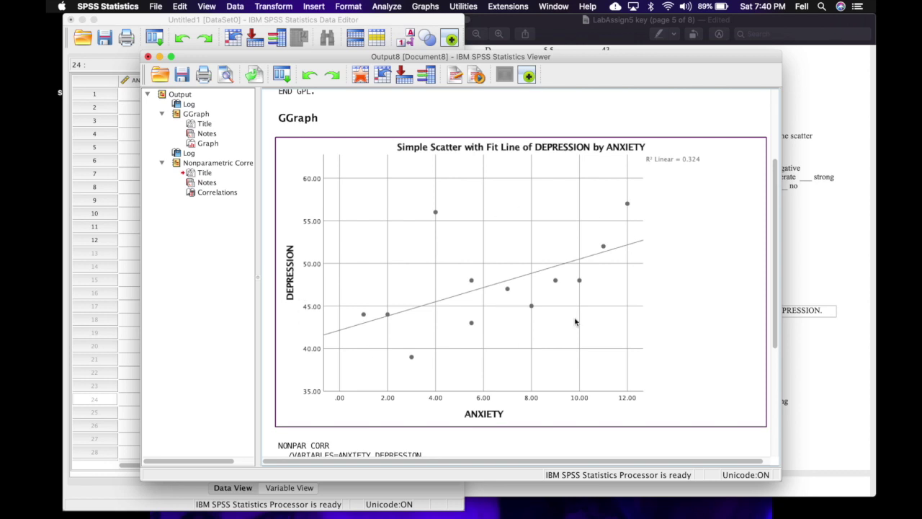
{"action": "scroll", "coordinate": [521, 296], "scroll_direction": "down", "scroll_amount": 5}
{"action": "left_click", "coordinate": [537, 333]}
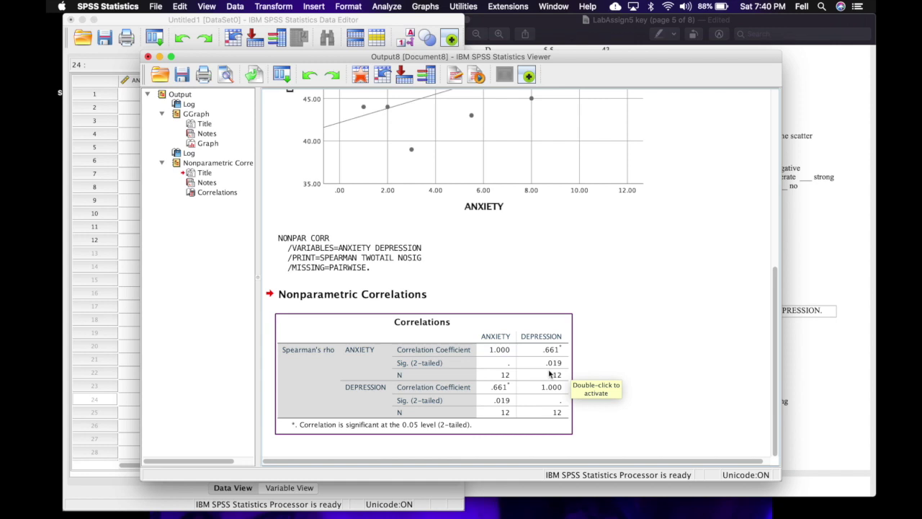
{"action": "left_click", "coordinate": [819, 325]}
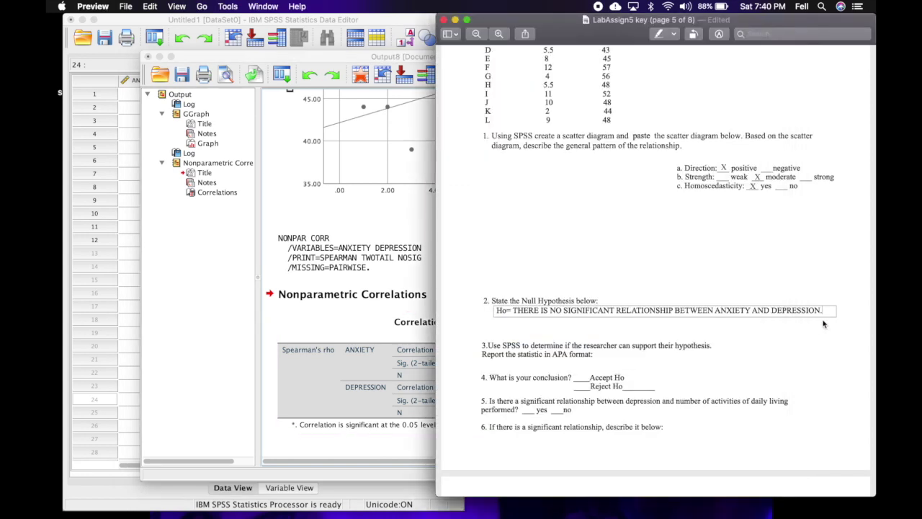
{"action": "left_click", "coordinate": [481, 377]}
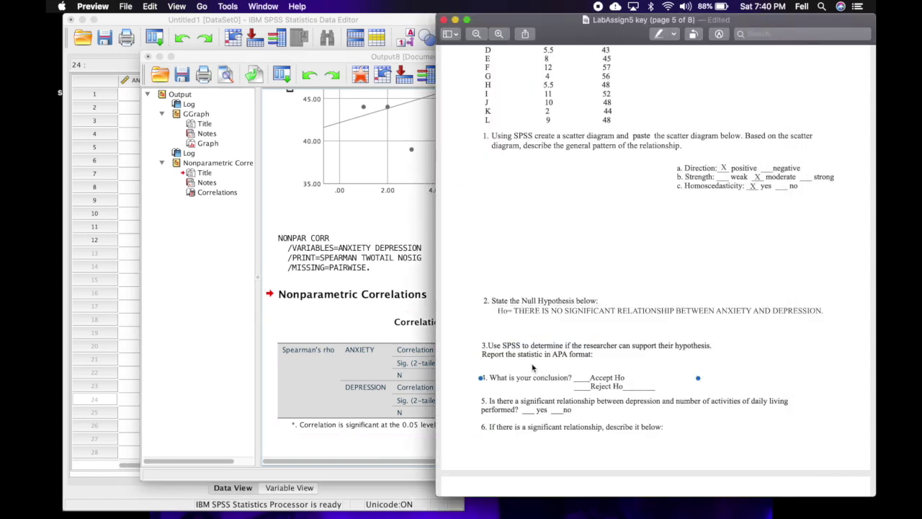
{"action": "left_click", "coordinate": [598, 357]}
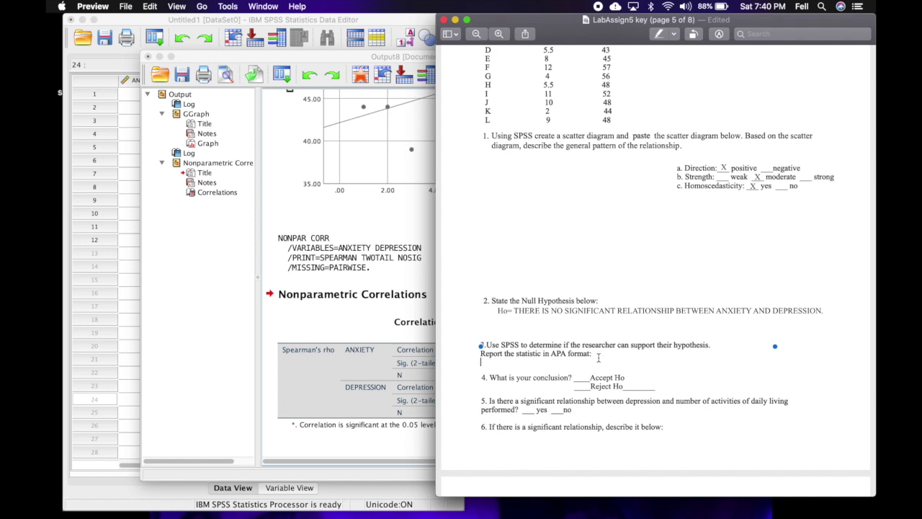
{"action": "type", "text": "R"}
{"action": "key", "text": "BackSpace"}
{"action": "type", "text": "rs"}
{"action": "type", "text": "("}
{"action": "key", "text": "BackSpace"}
{"action": "type", "text": "(12"}
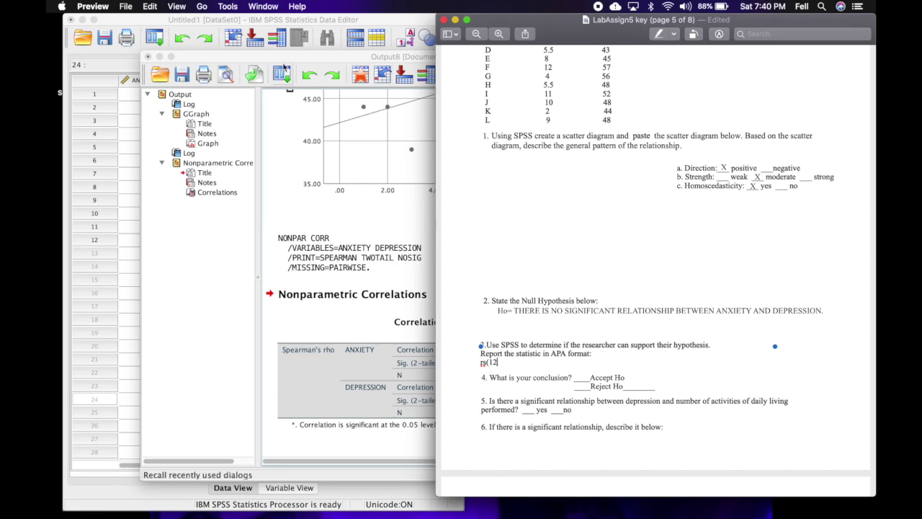
- Consult the Spearman correlations table in SPSS and complete question 3's APA statistic in Preview as "rs(12)=.66, p=.02"
{"action": "double_click", "coordinate": [312, 57]}
{"action": "left_click", "coordinate": [395, 293]}
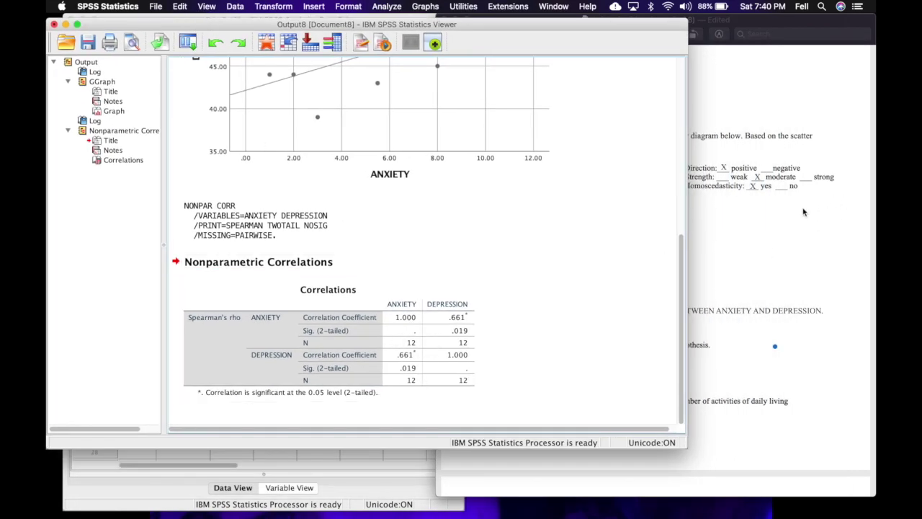
{"action": "left_click", "coordinate": [804, 212]}
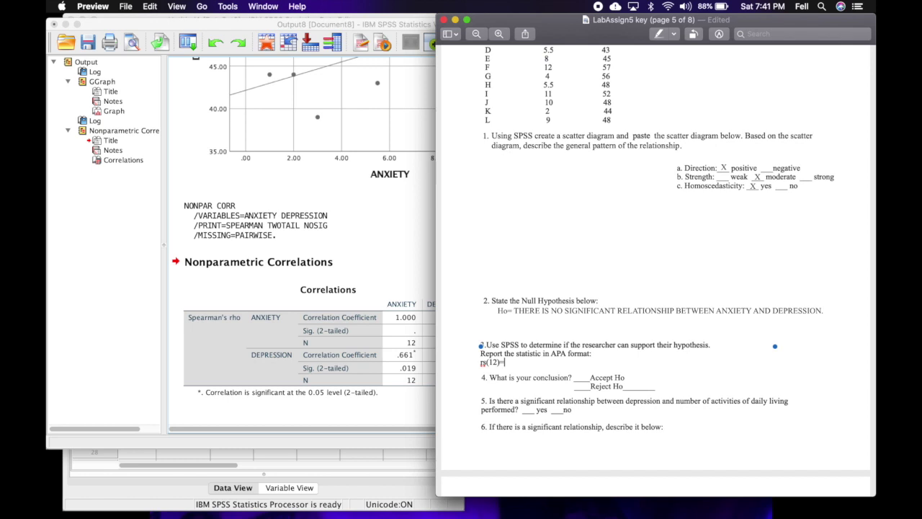
{"action": "type", "text": "="}
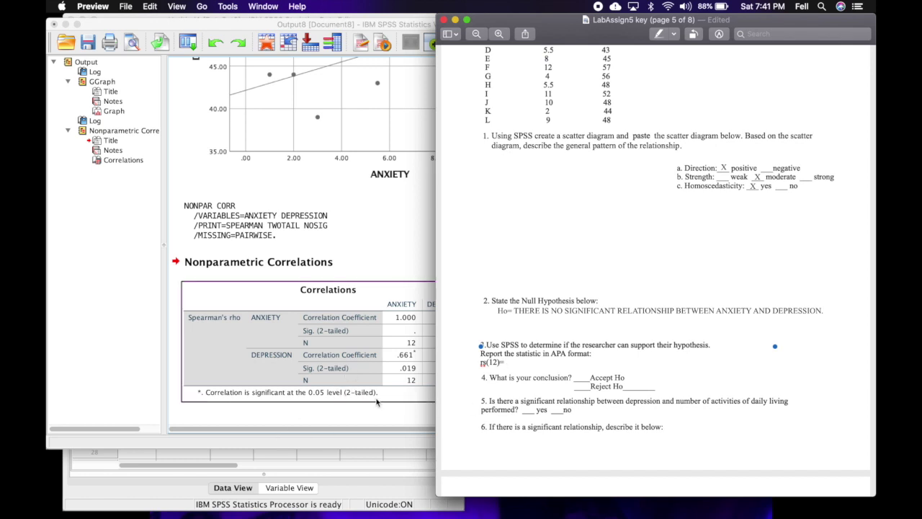
{"action": "left_click", "coordinate": [407, 417]}
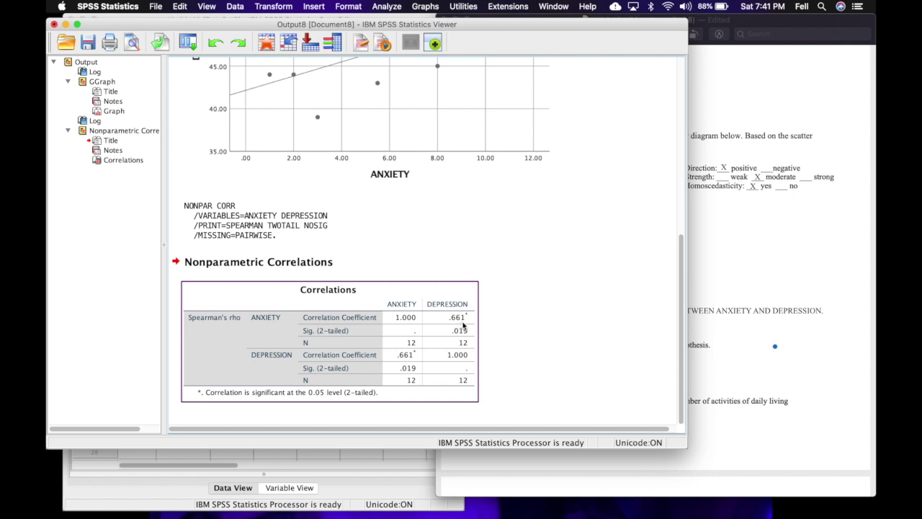
{"action": "left_click", "coordinate": [744, 371]}
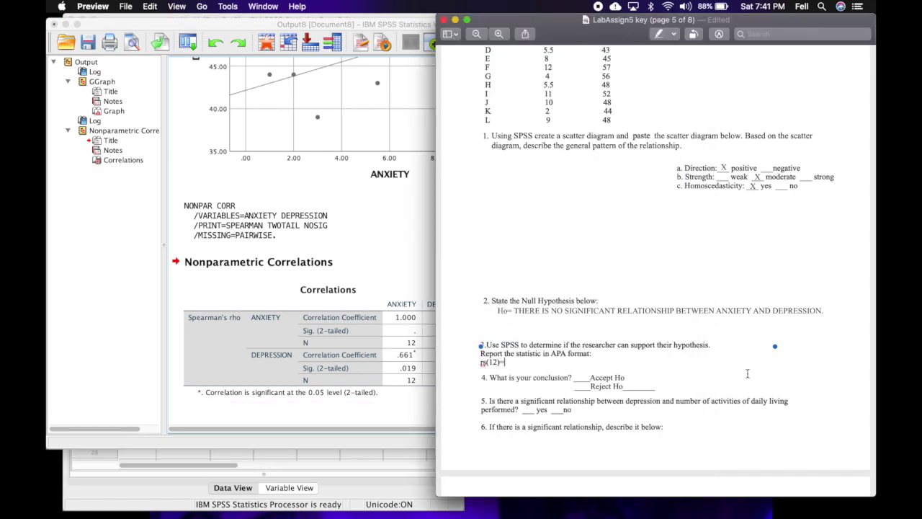
{"action": "type", "text": ".66, p="}
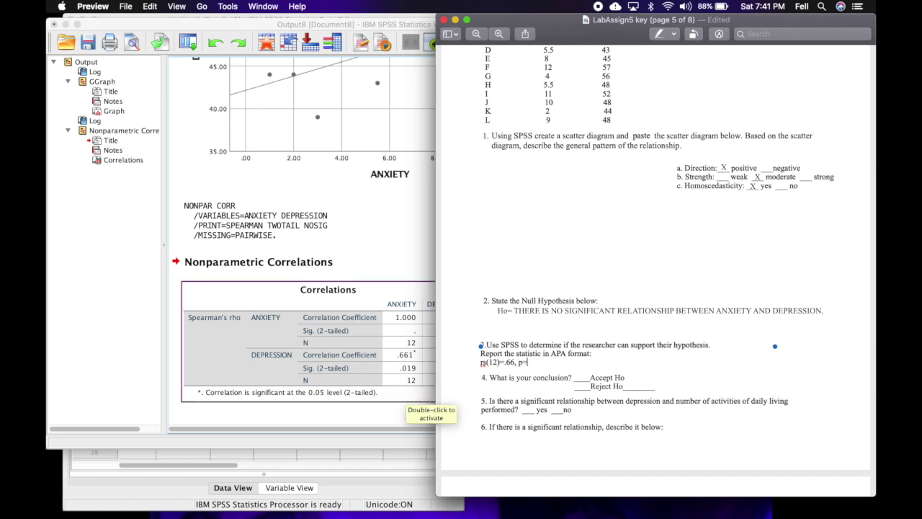
{"action": "left_click", "coordinate": [354, 407]}
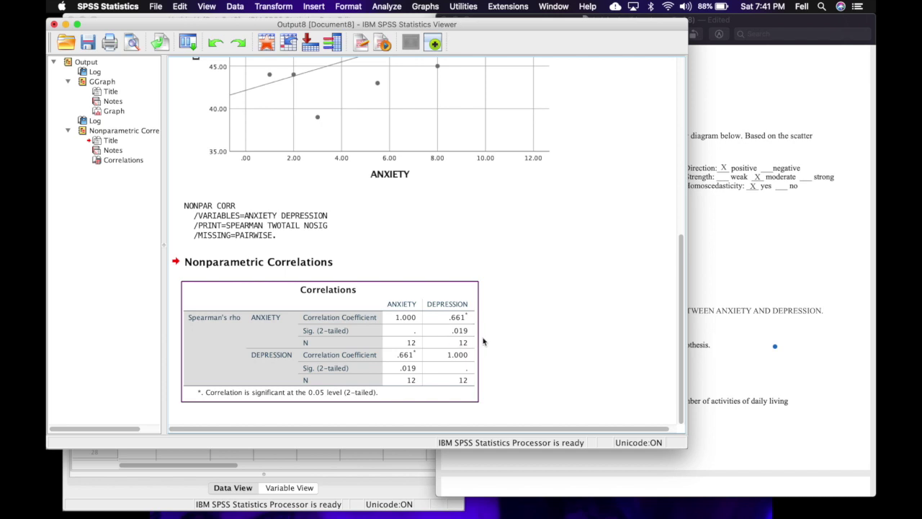
{"action": "left_click", "coordinate": [758, 360]}
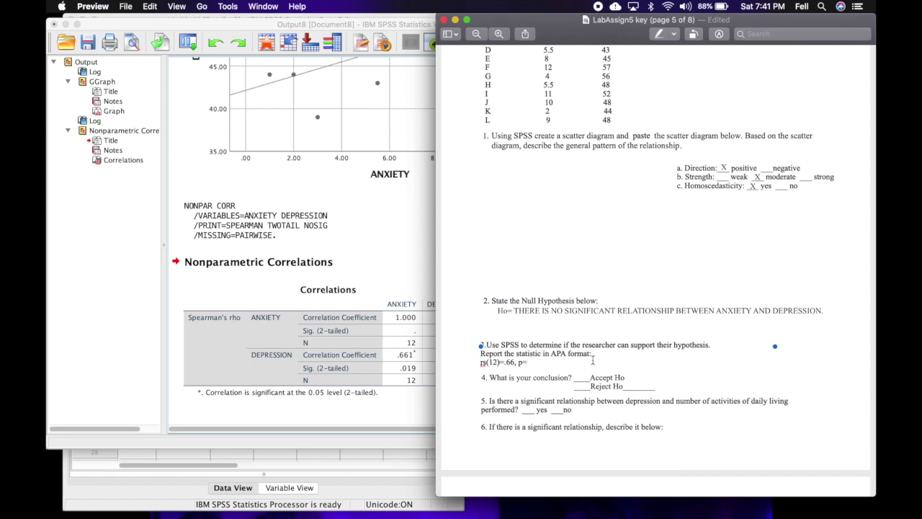
{"action": "type", "text": ".02"}
- Mark Reject Ho with an X and the reason "p<.05" in question 4, and mark yes with an X in question 5
{"action": "left_click", "coordinate": [584, 387]}
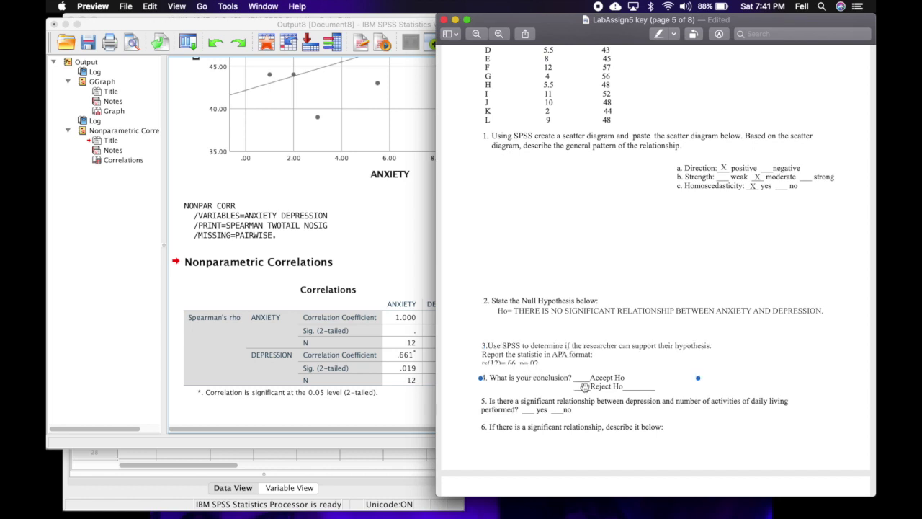
{"action": "type", "text": "X"}
{"action": "left_click_drag", "start_coordinate": [769, 167], "coordinate": [582, 389]}
{"action": "left_click", "coordinate": [574, 363]}
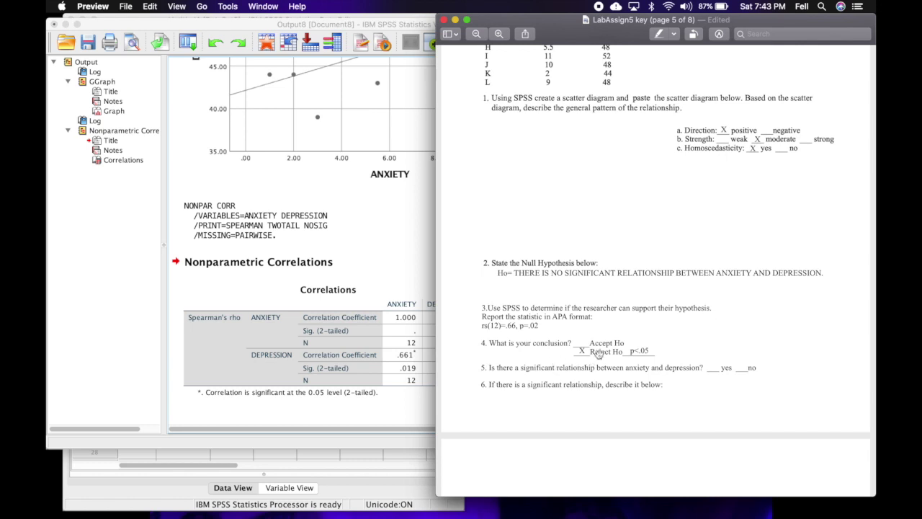
{"action": "type", "text": "X"}
{"action": "left_click", "coordinate": [706, 417]}
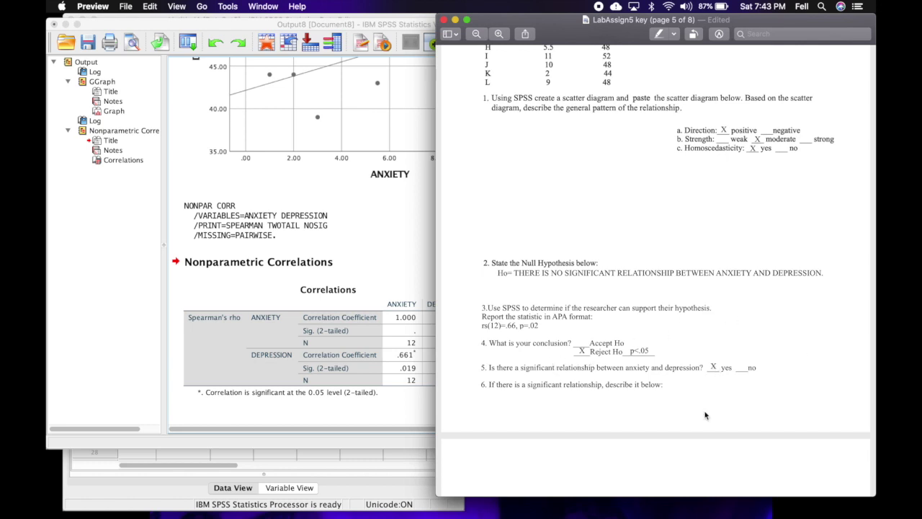
- Answer question 6 with "There is a significant relationship between anxiety and depression, where as anxiety increases, depression increases and vice versa."
{"action": "left_click", "coordinate": [544, 396]}
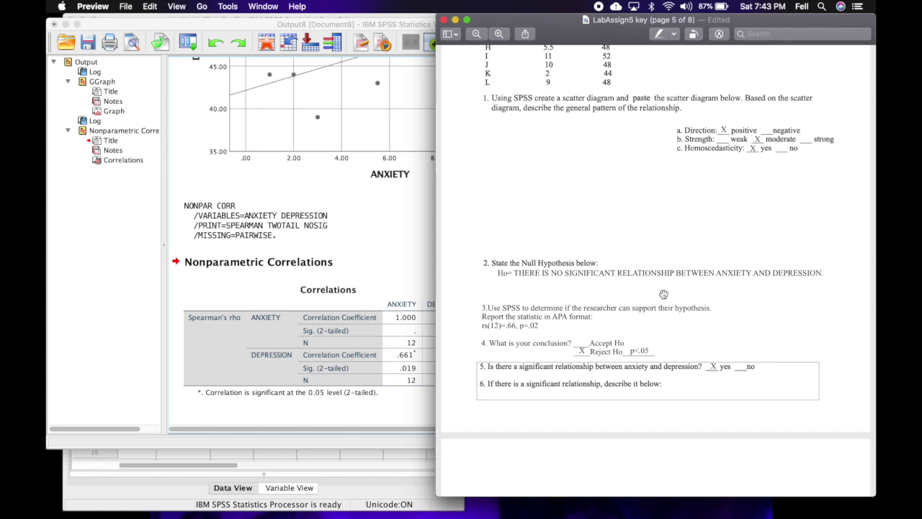
{"action": "type", "text": "There is a significant relat"}
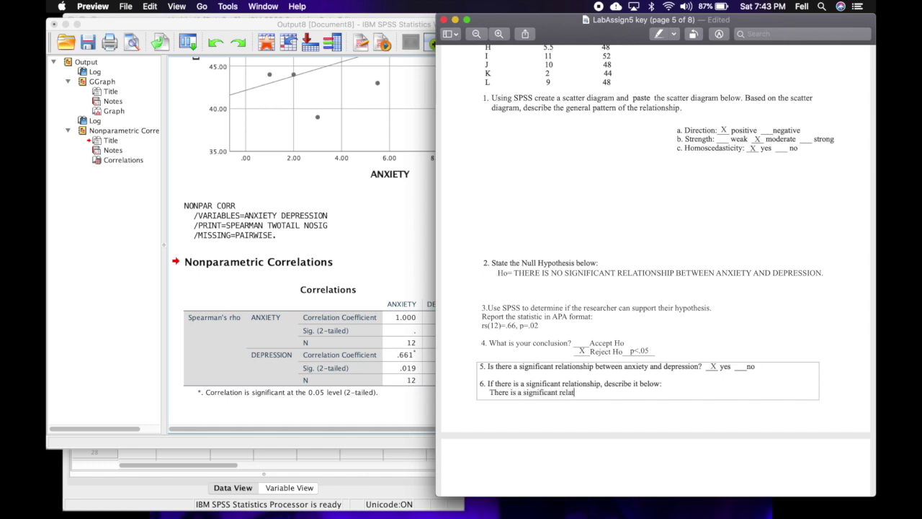
{"action": "type", "text": "ionship between anxiety"}
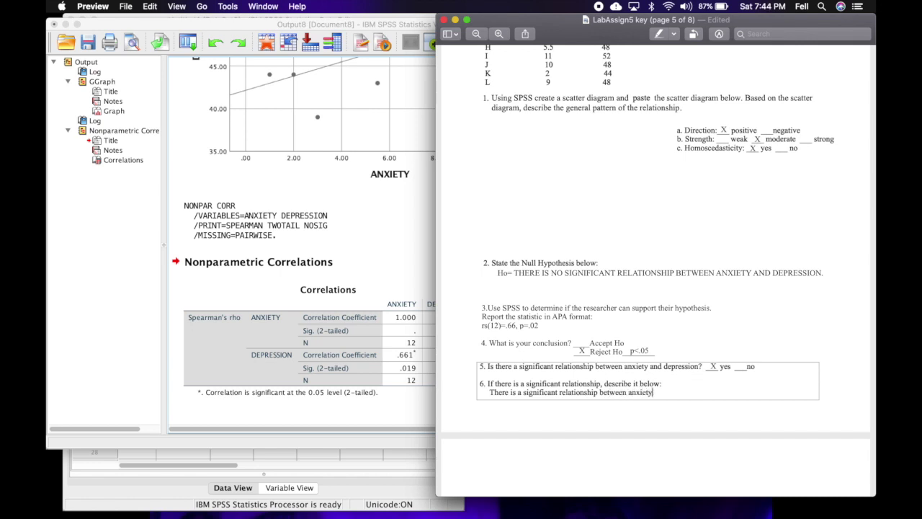
{"action": "type", "text": " and depression, where as anxiety increas"}
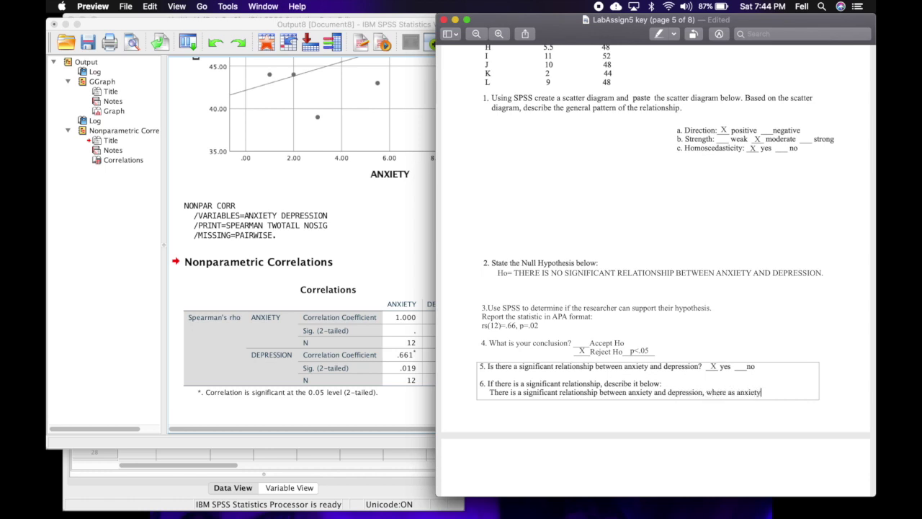
{"action": "type", "text": "es, depression increa"}
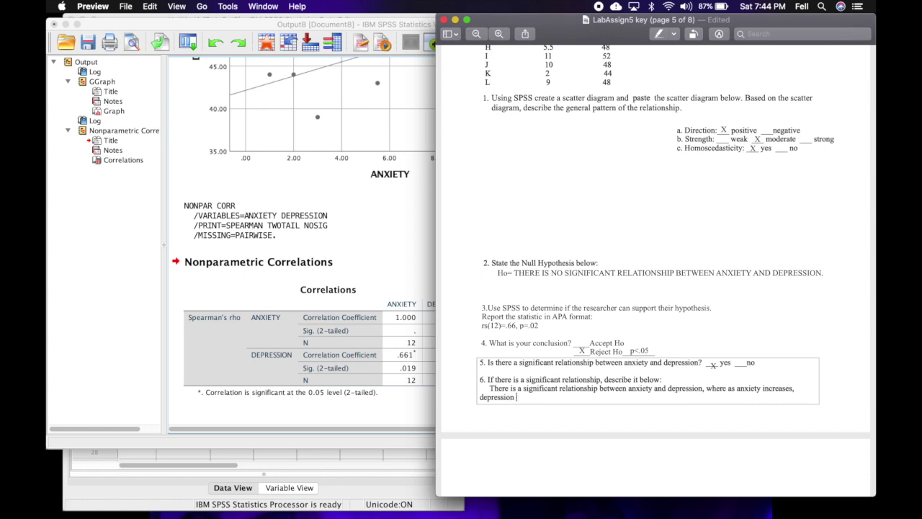
{"action": "type", "text": "and vice ce"}
{"action": "key", "text": "BackSpace"}
{"action": "key", "text": "BackSpace"}
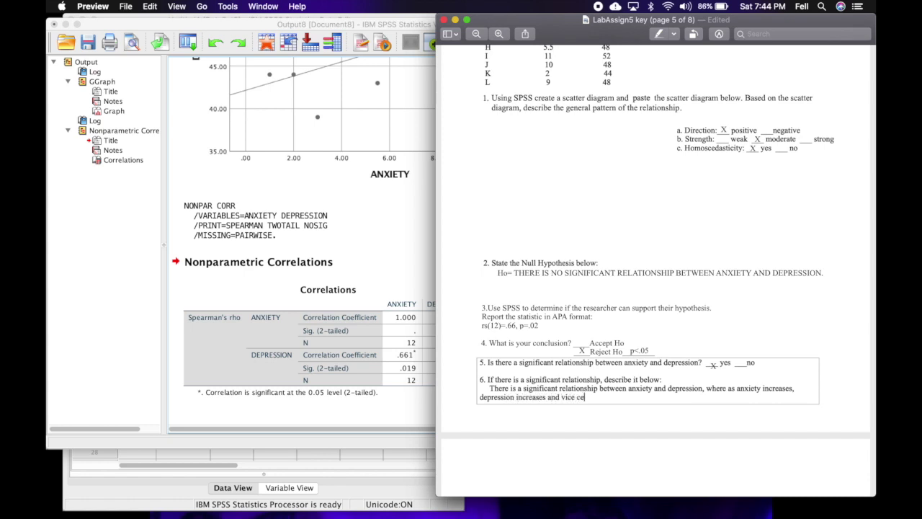
{"action": "type", "text": "verse"}
{"action": "type", "text": "."}
{"action": "left_click", "coordinate": [826, 416]}
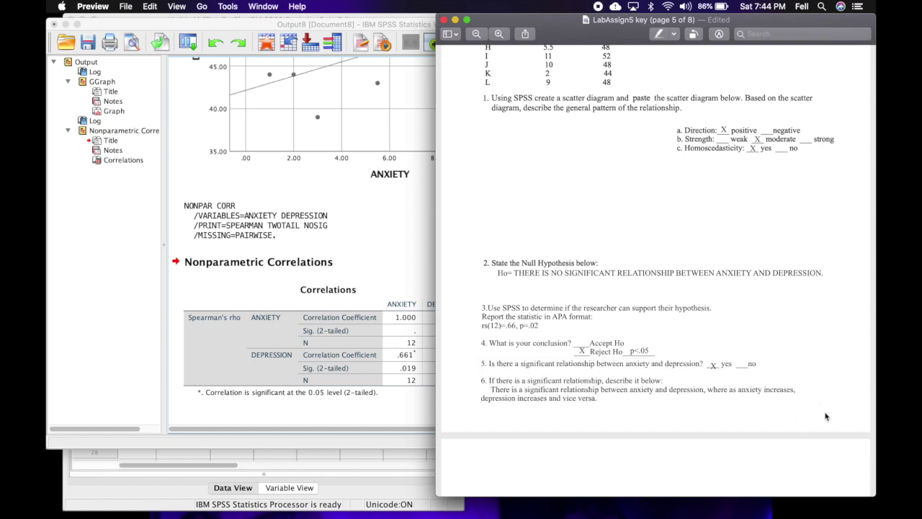